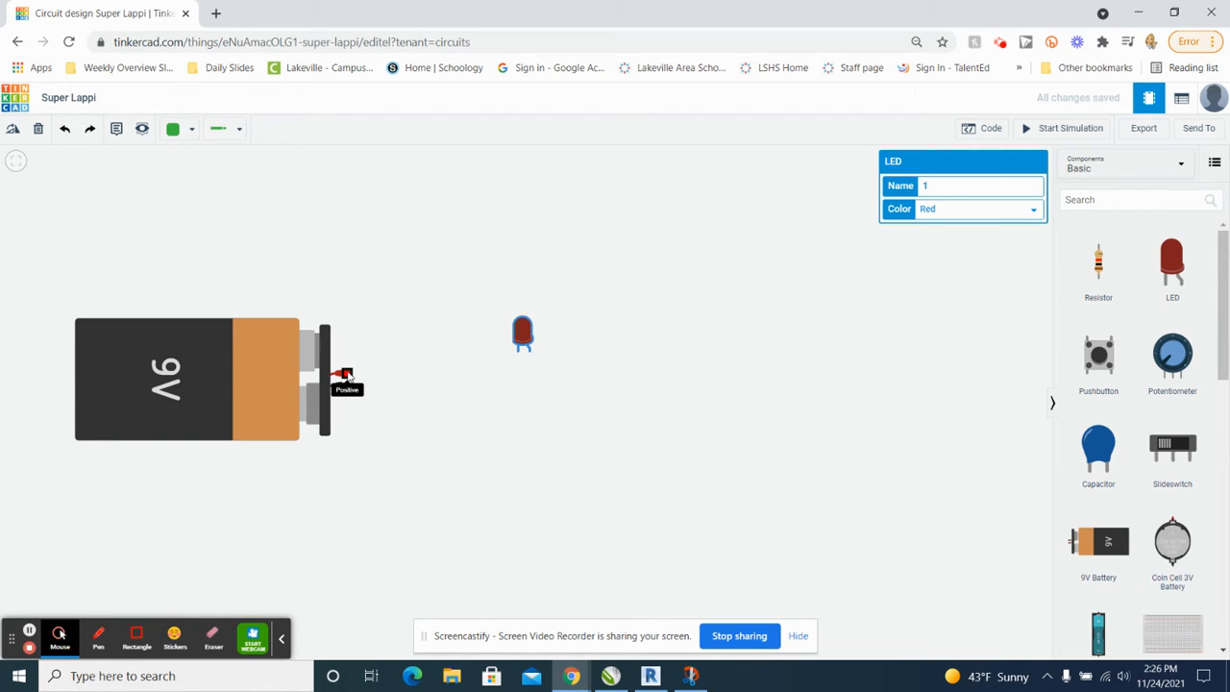
- Connect the battery's positive terminal to the LED's cathode with a red wire
click(191, 128)
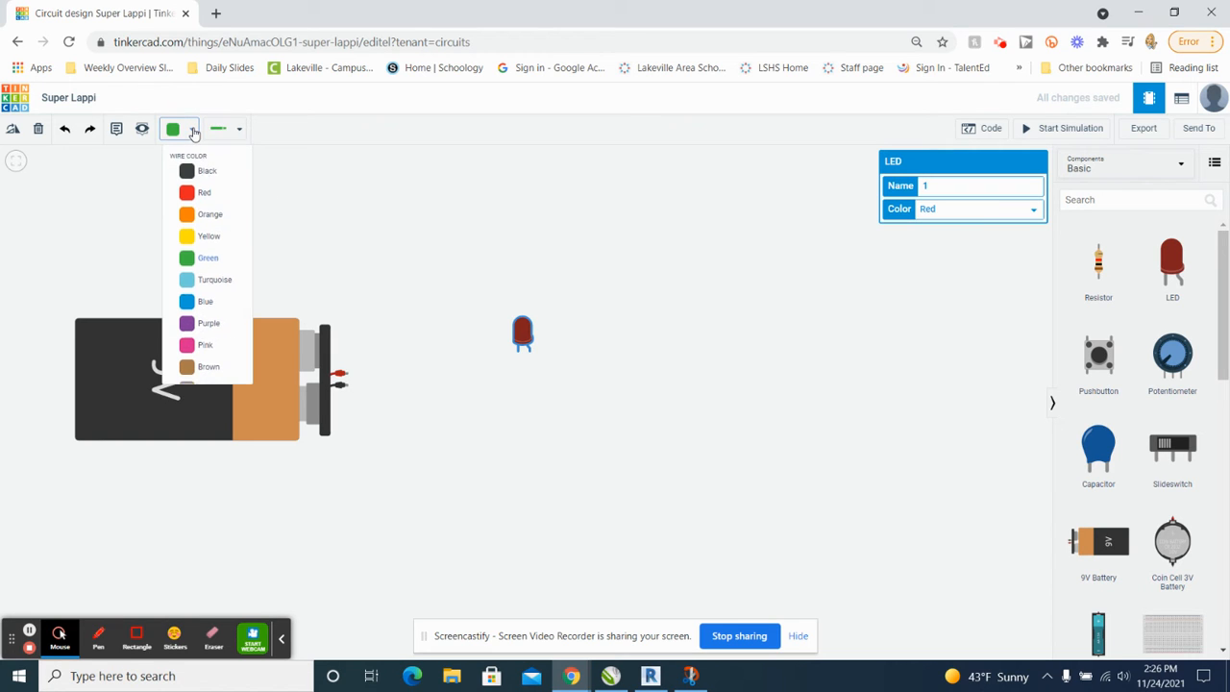
click(202, 194)
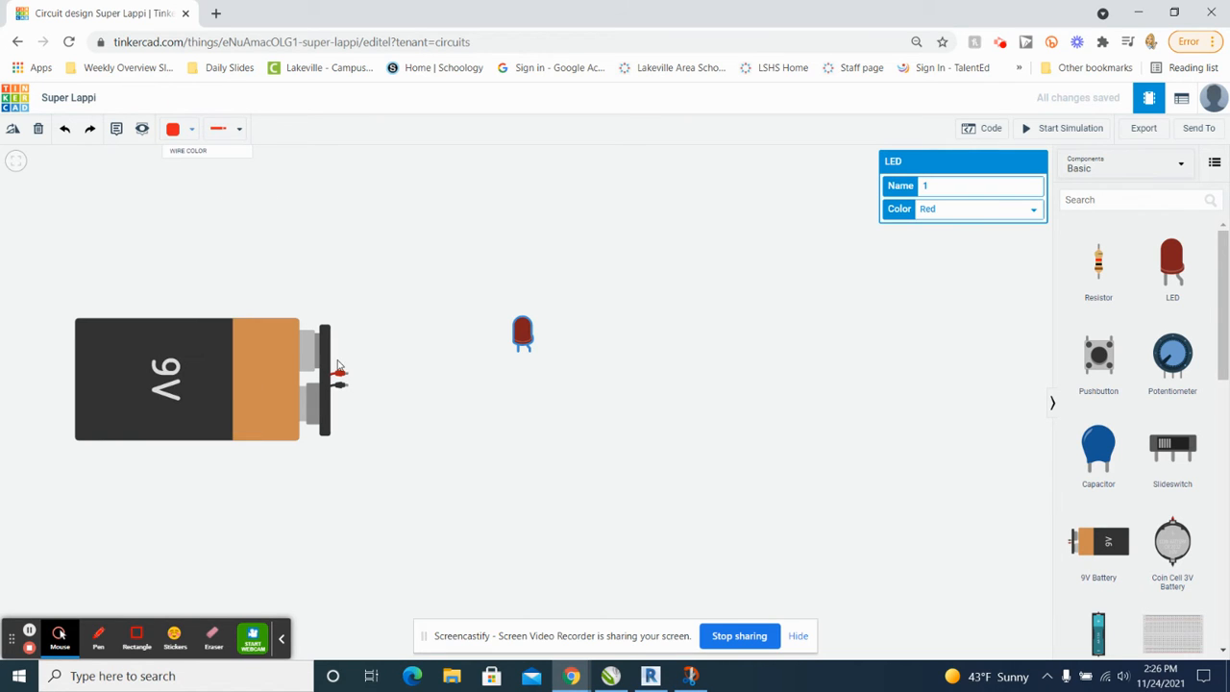
click(339, 372)
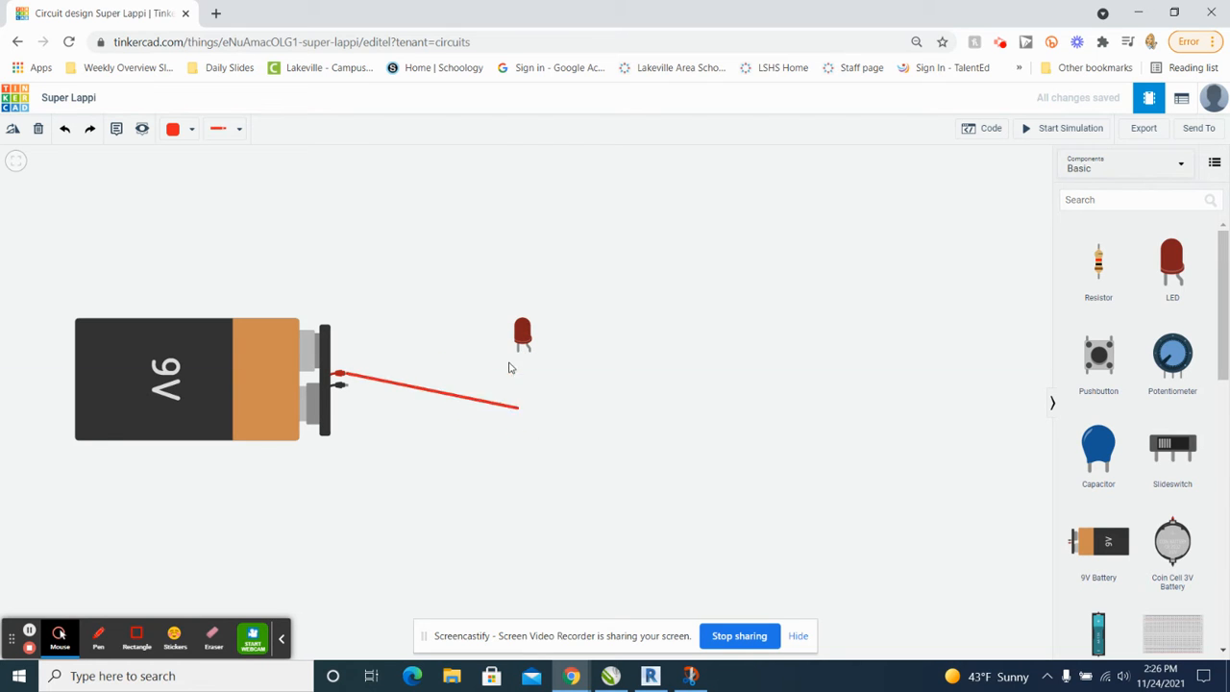
click(519, 356)
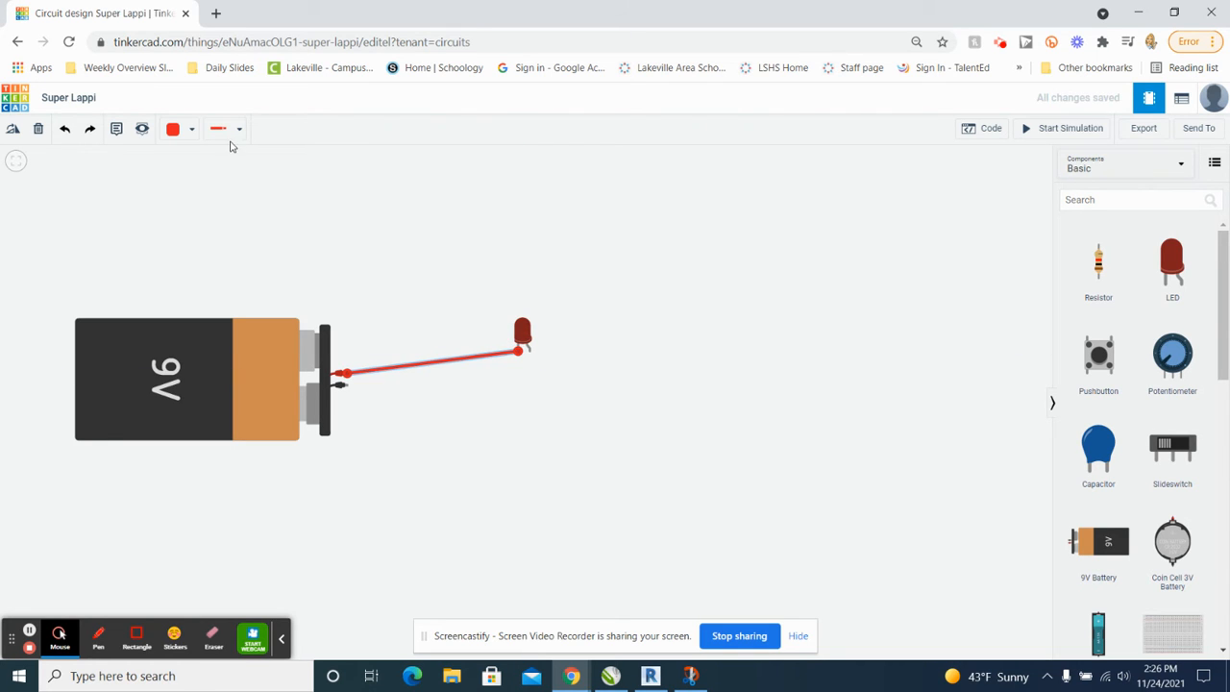
click(192, 129)
click(192, 168)
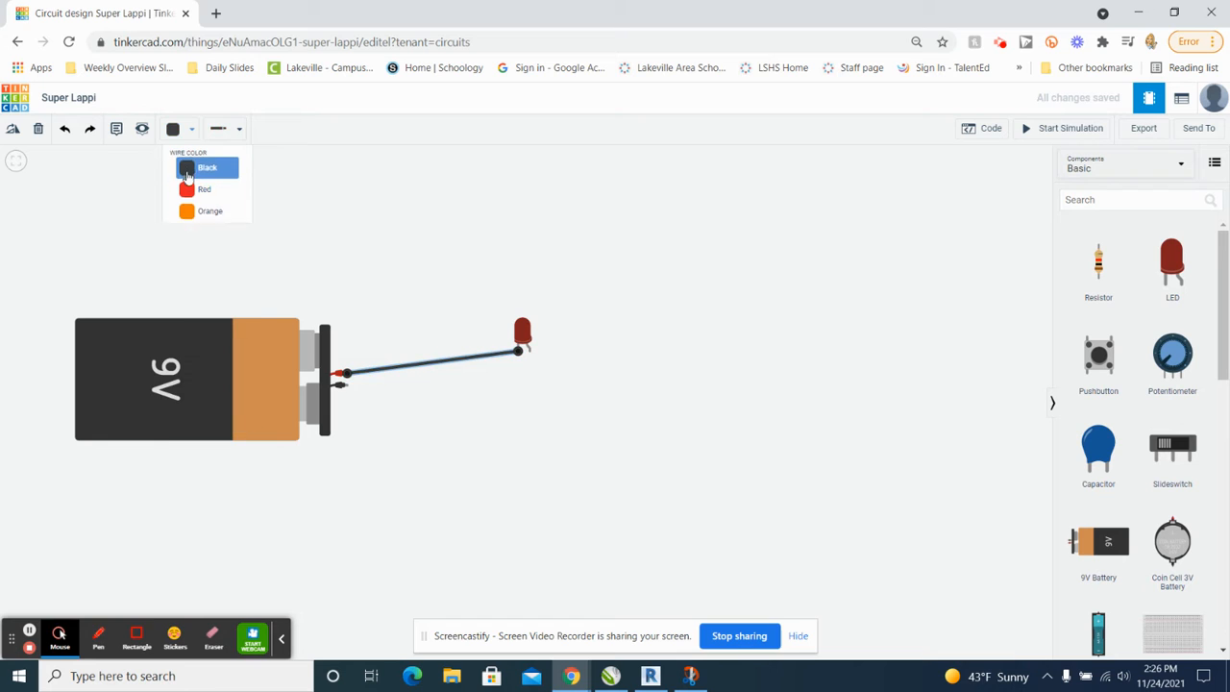
click(191, 136)
click(189, 189)
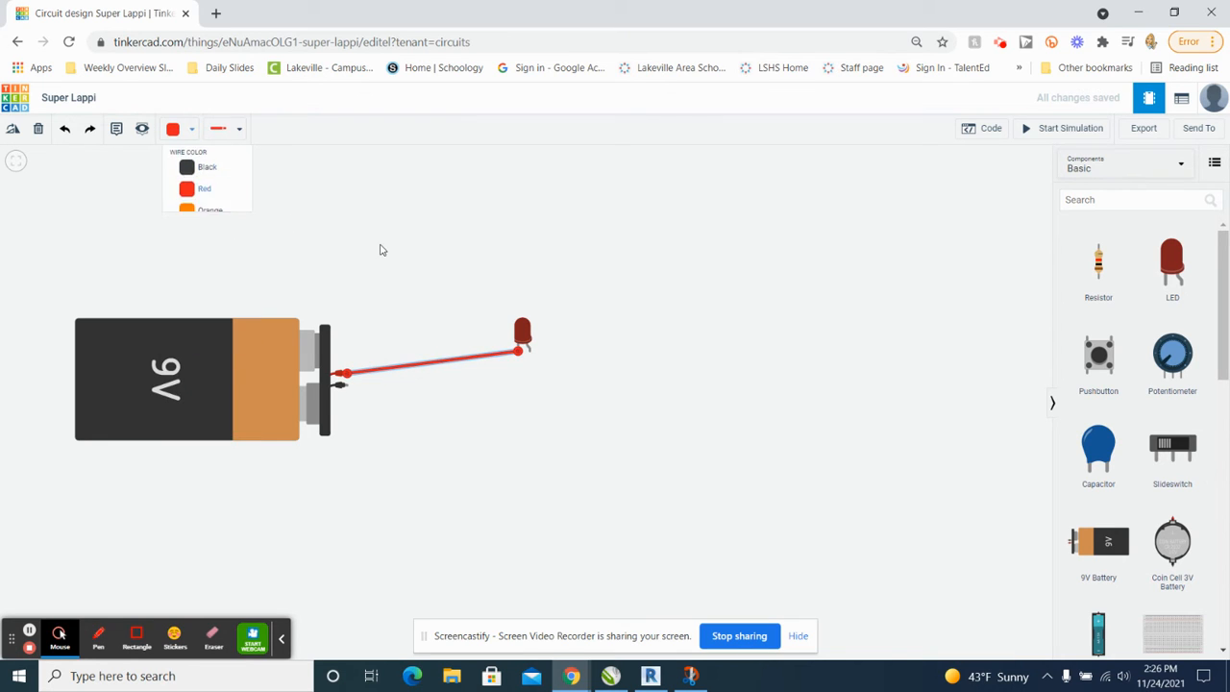
- Connect the battery's negative terminal to the LED's anode with a black wire and test the circuit in a simulation
click(346, 384)
click(181, 128)
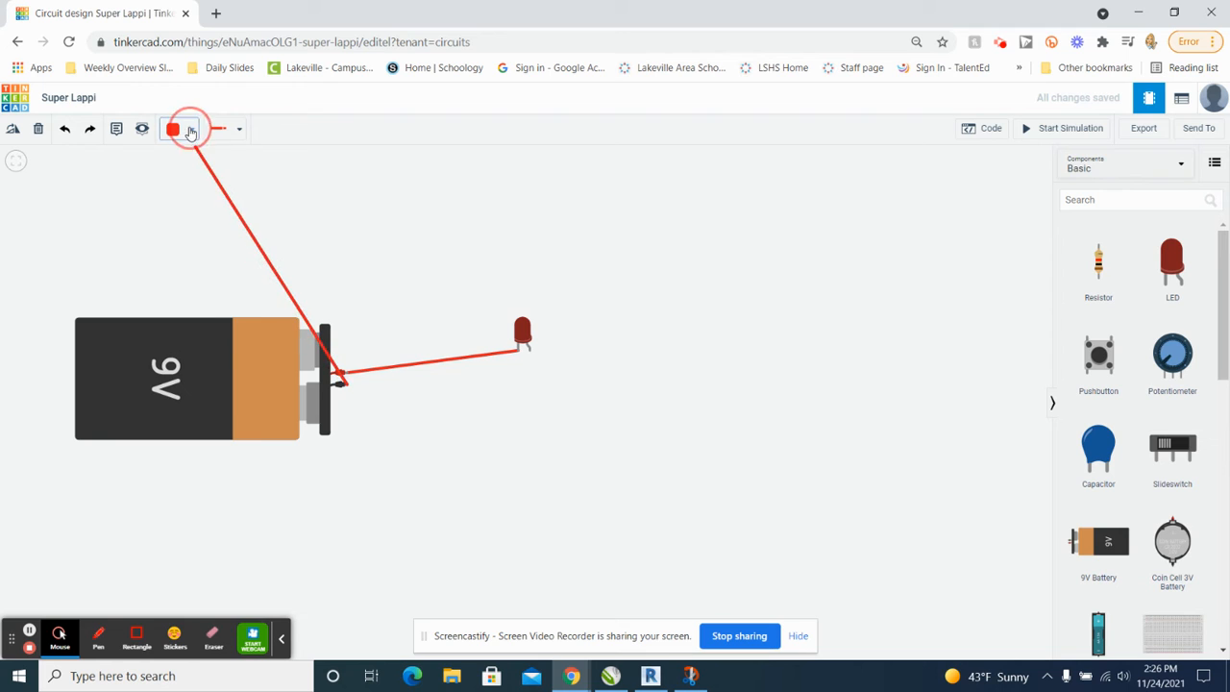
click(188, 175)
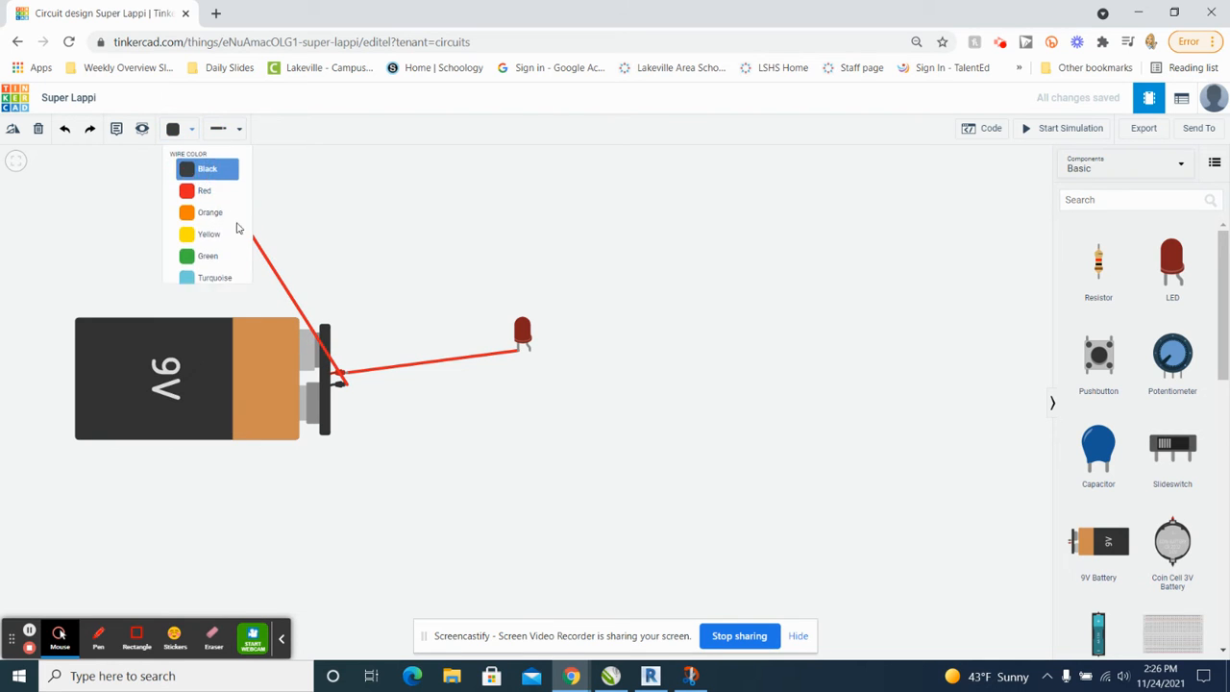
click(530, 352)
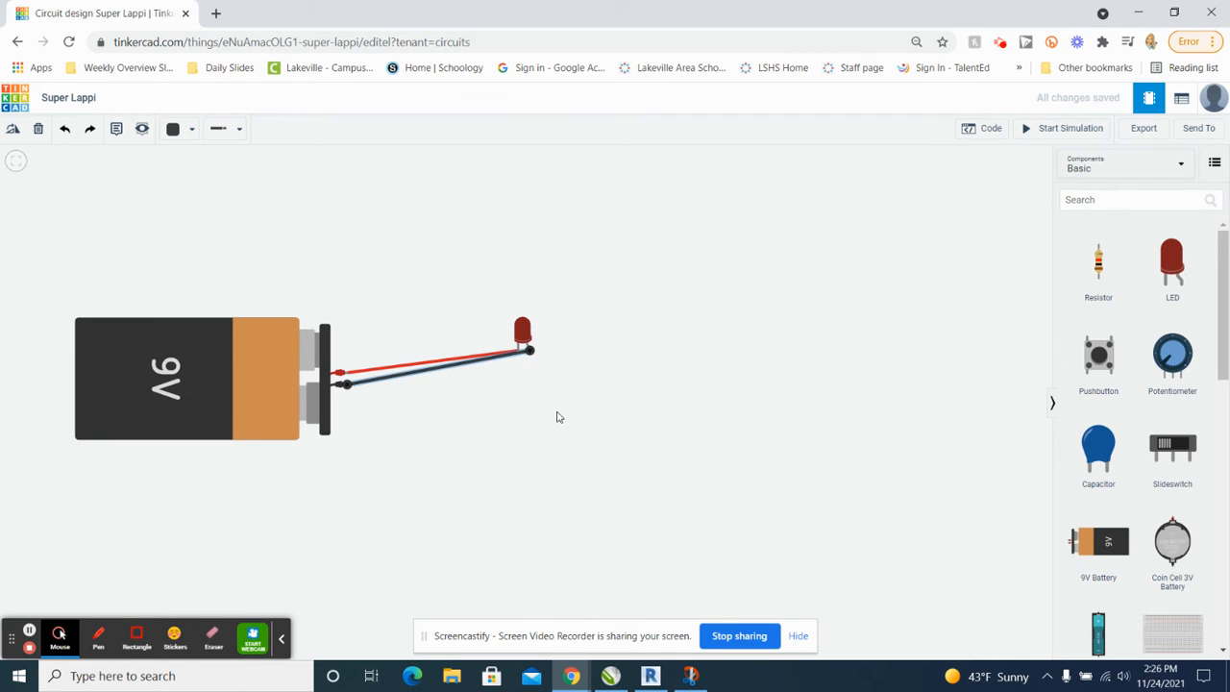
click(1065, 128)
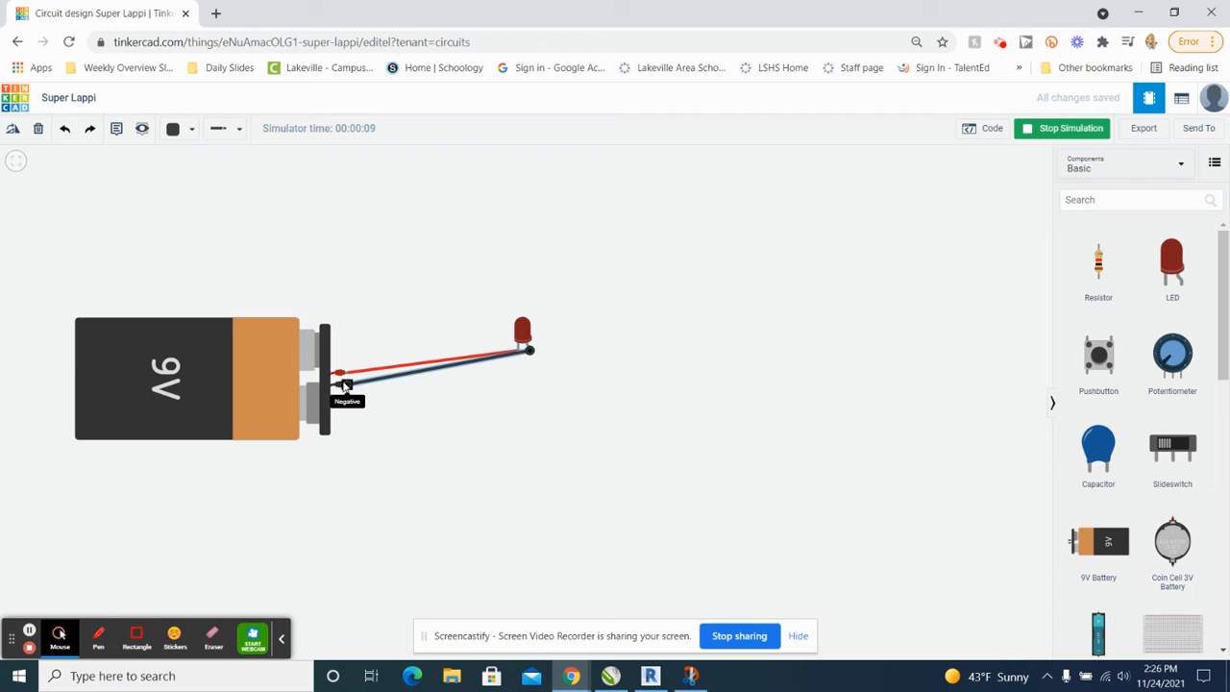
click(1038, 129)
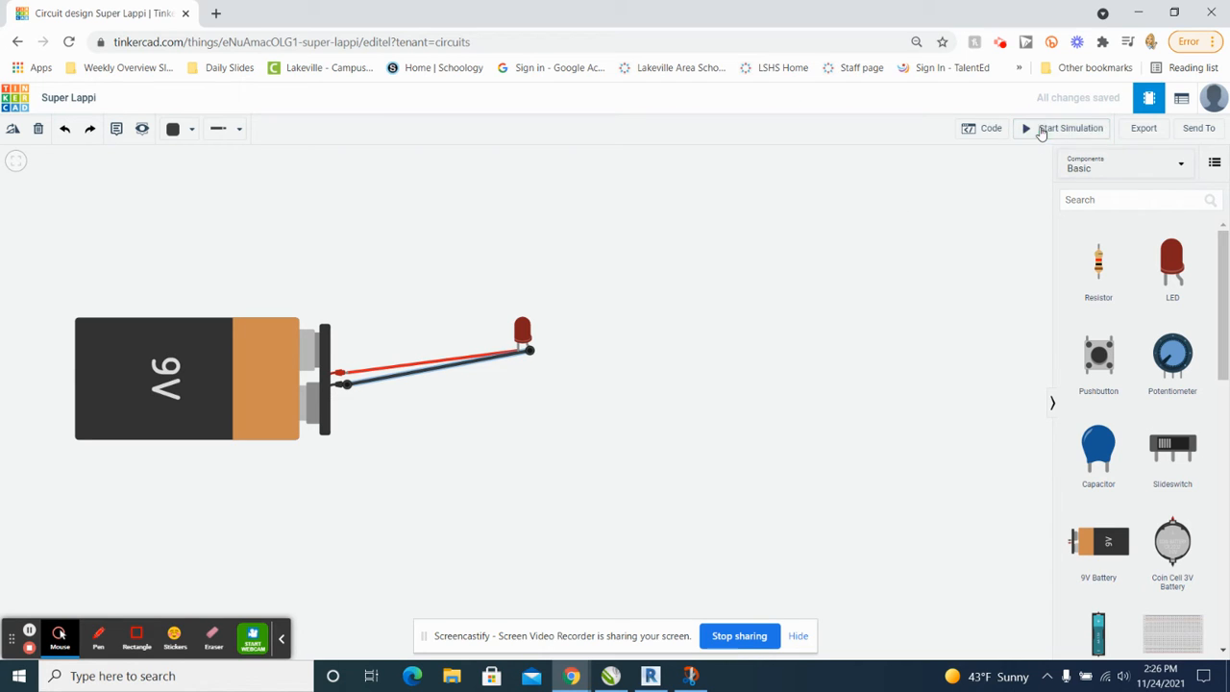
- Delete both the red and the black wire between the battery and the LED
click(465, 361)
key(Delete)
click(465, 366)
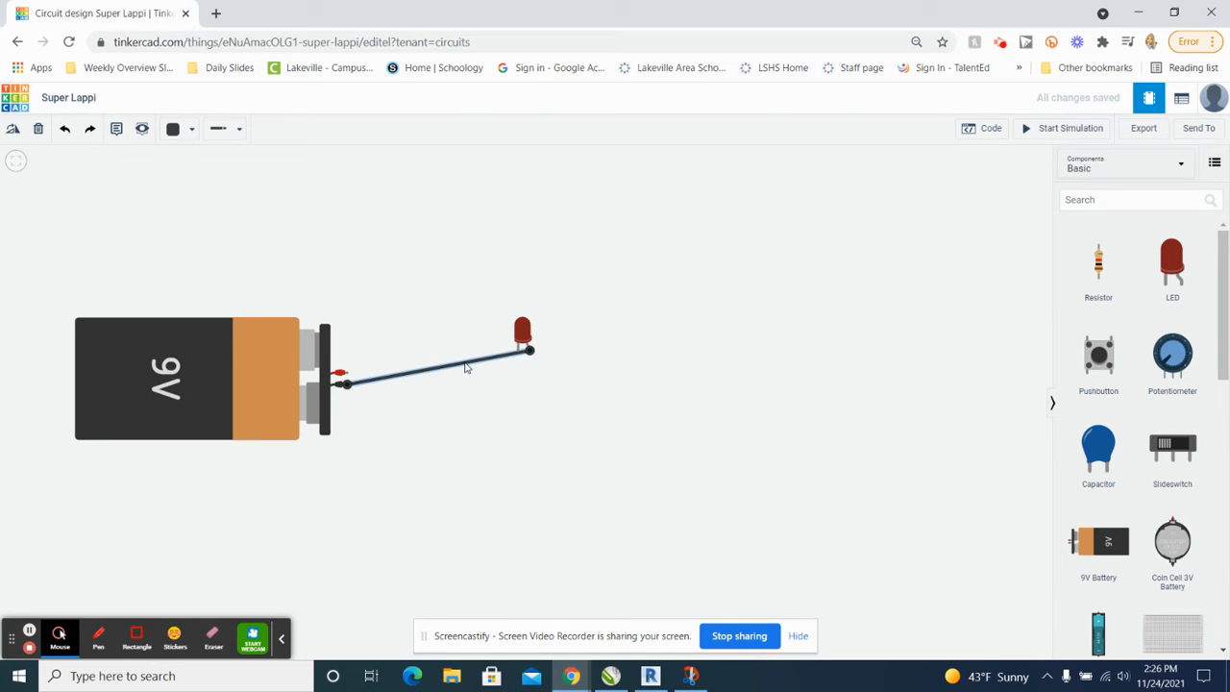
key(Delete)
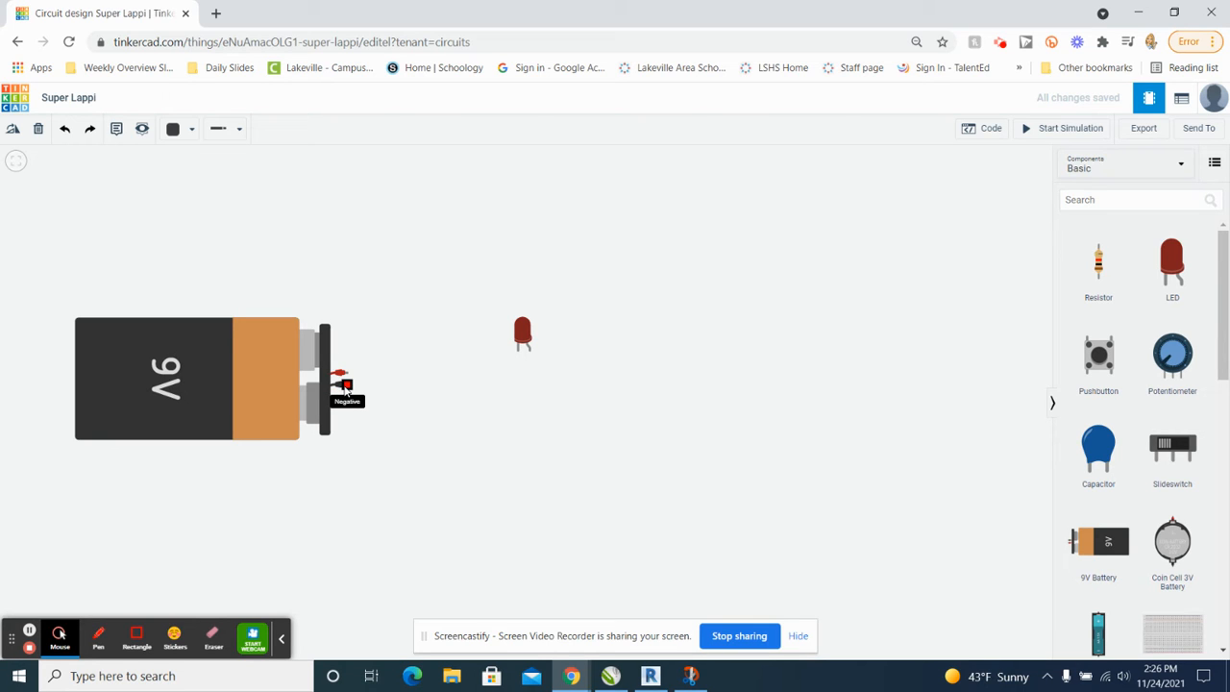
- Wire the battery's negative terminal to the LED's cathode in black and its positive terminal to the anode in red
drag(346, 386, 518, 356)
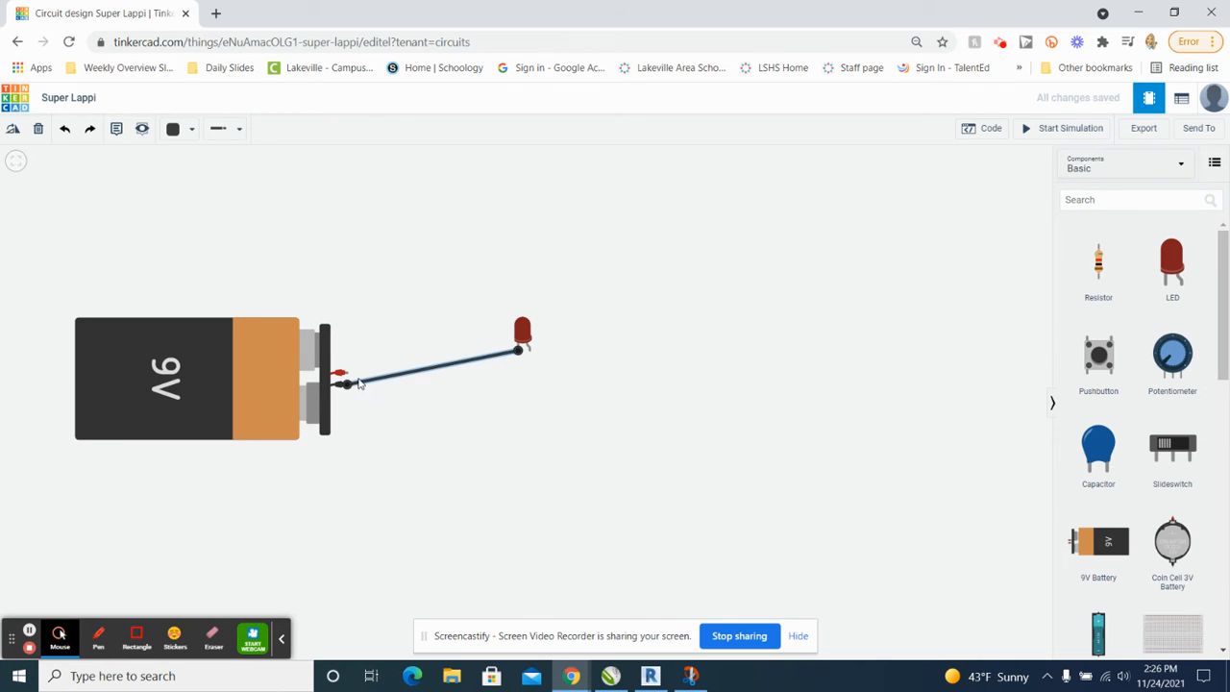
drag(338, 372, 332, 352)
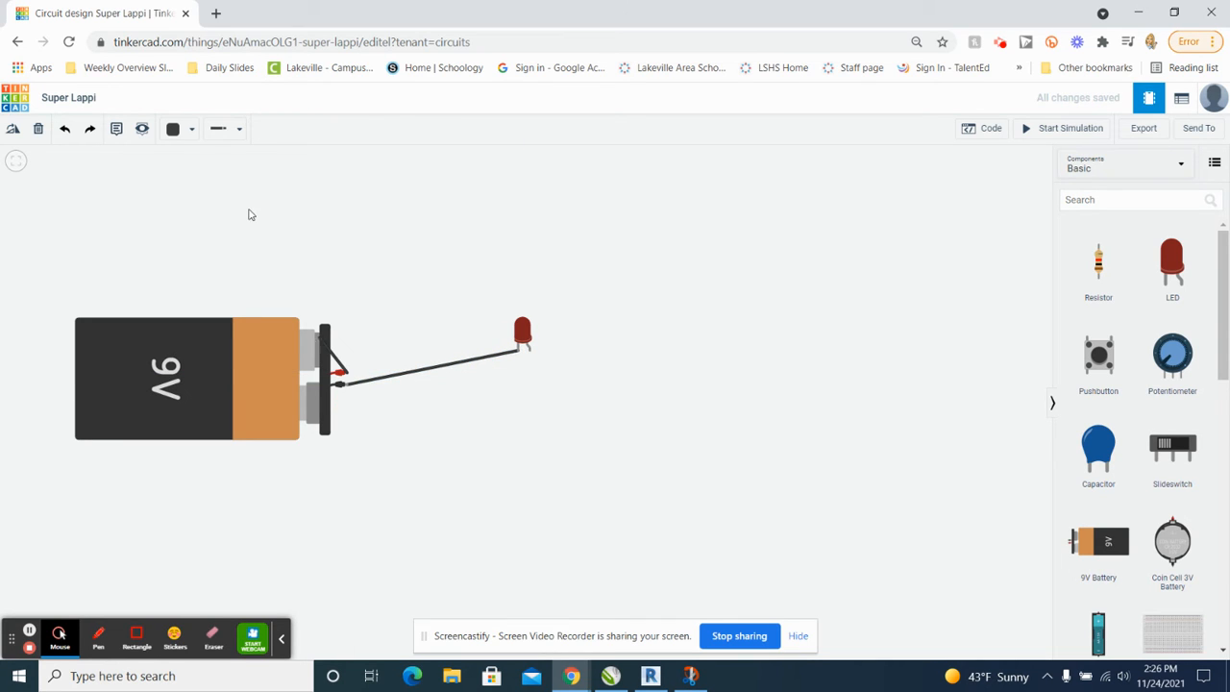
click(178, 128)
click(195, 194)
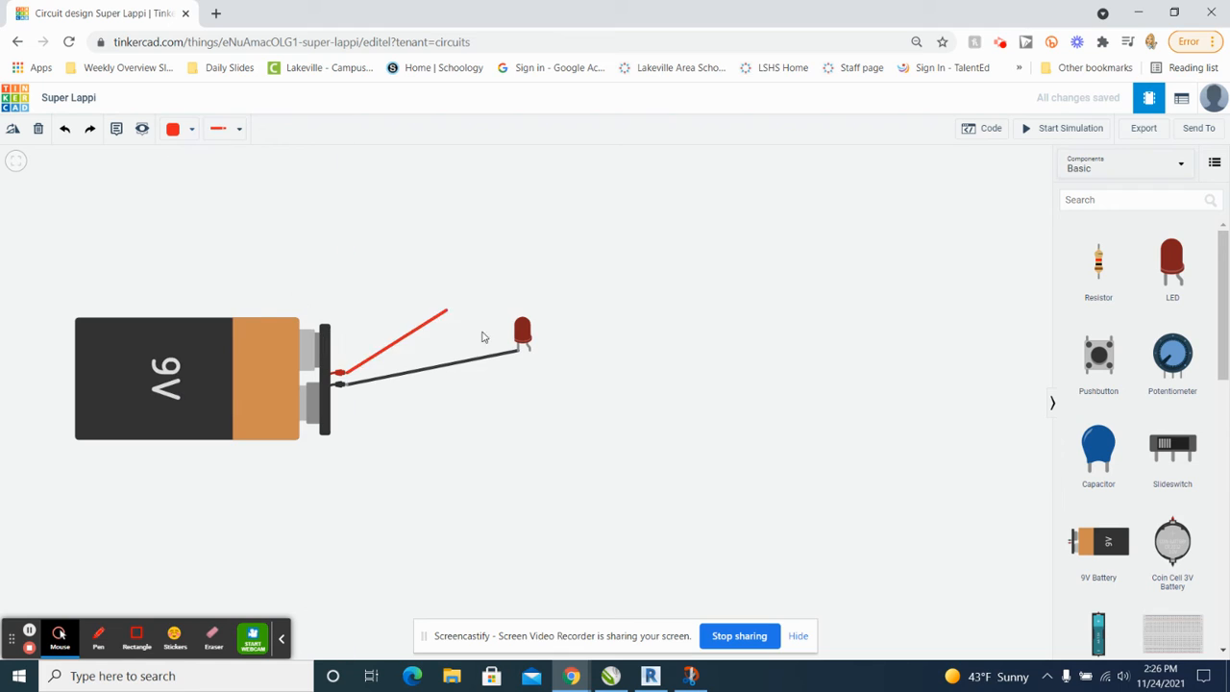
click(528, 354)
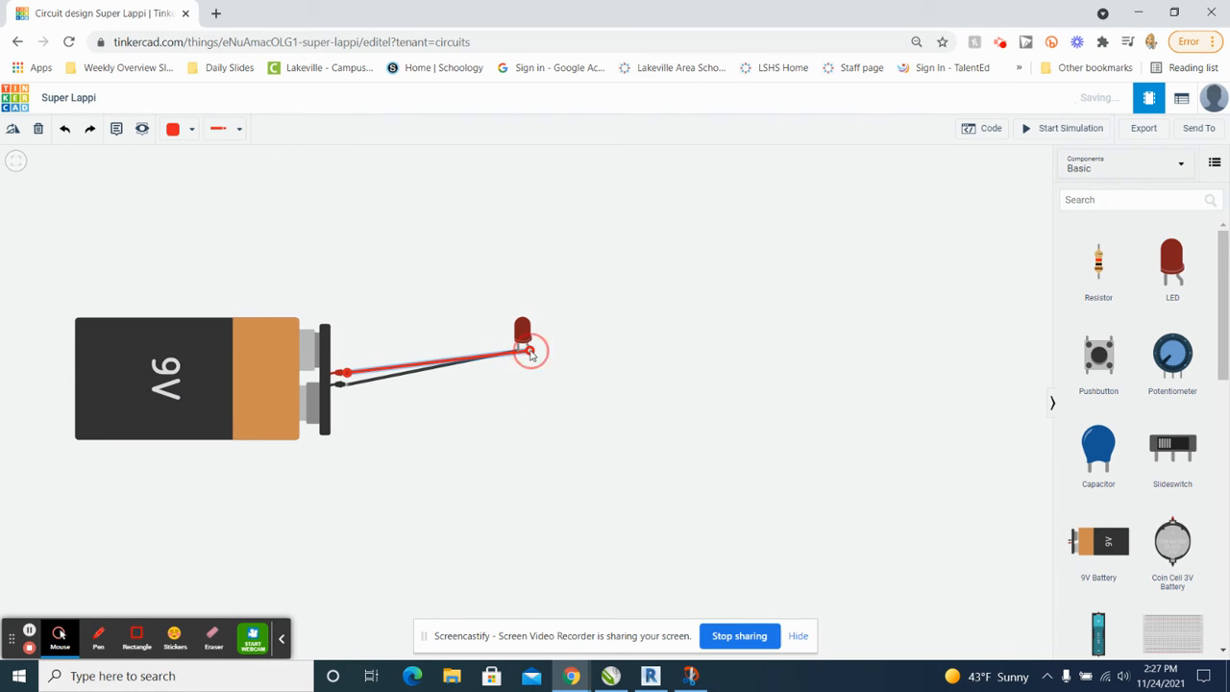
- Simulate the circuit, inspect the state of the LED, and stop the simulation
click(1053, 130)
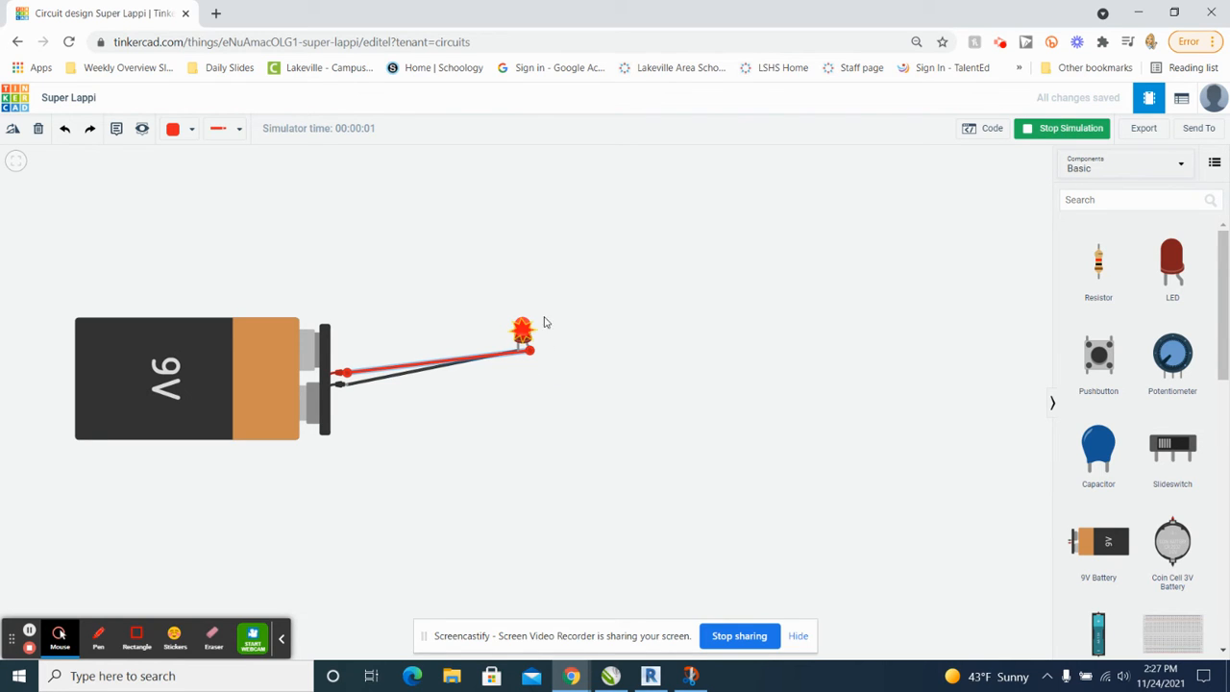
mouse_move(524, 343)
click(1052, 131)
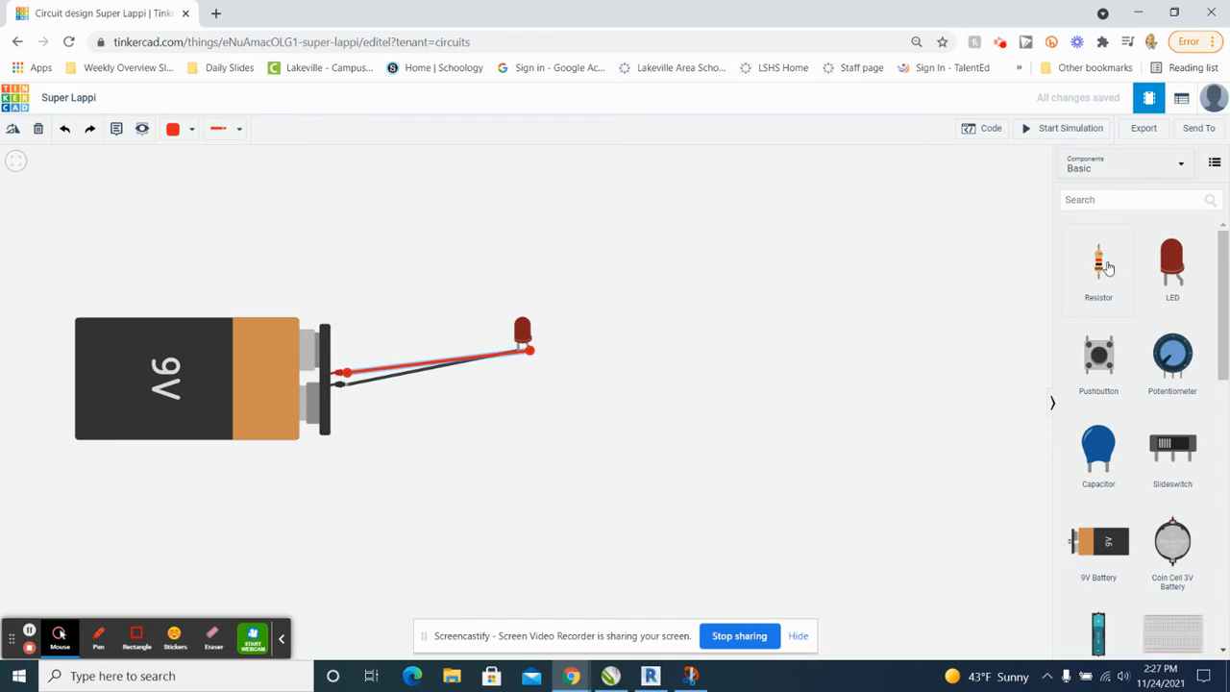
- Add a resistor with a resistance of 1 kΩ and position it above the wires between the battery and the LED
drag(1102, 269, 600, 352)
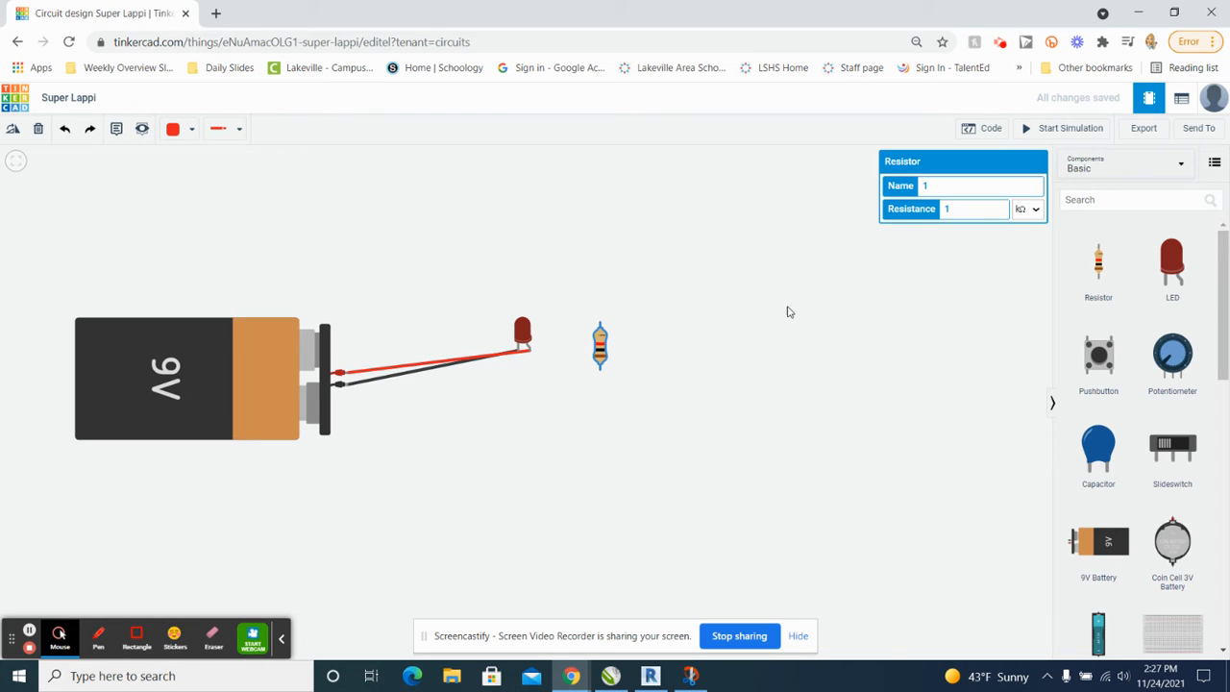
click(958, 210)
key(BackSpace)
key(BackSpace)
key(BackSpace)
key(BackSpace)
key(BackSpace)
key(BackSpace)
key(BackSpace)
click(896, 303)
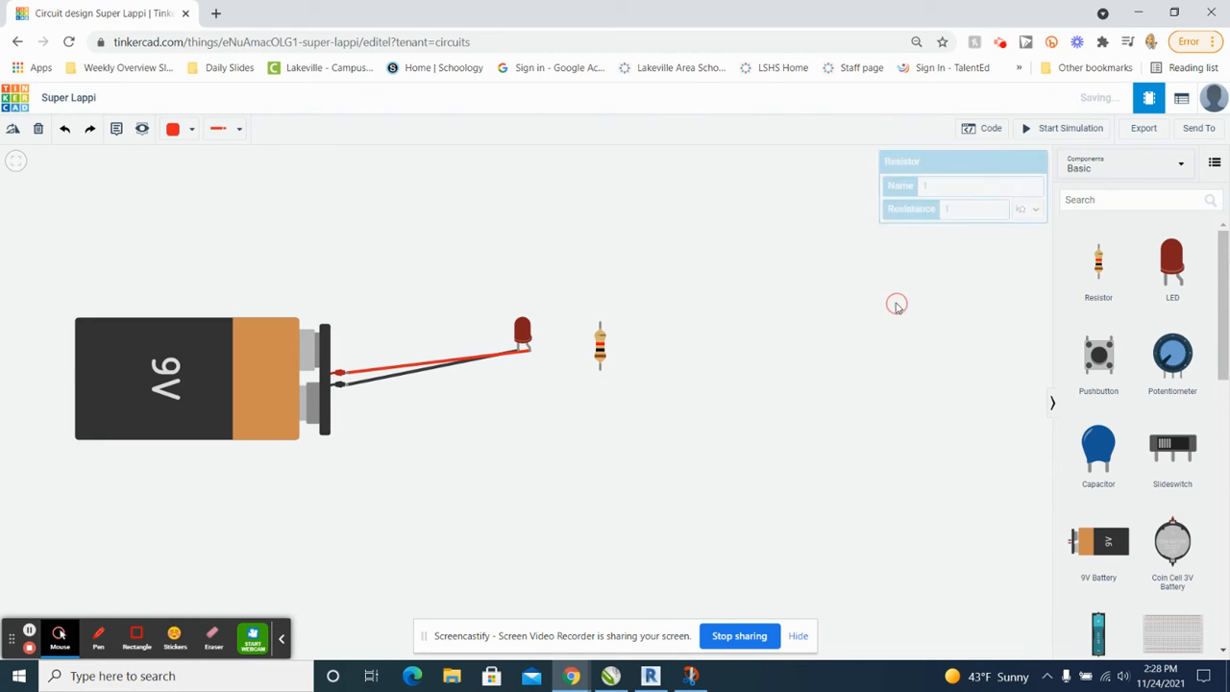
drag(599, 361, 423, 281)
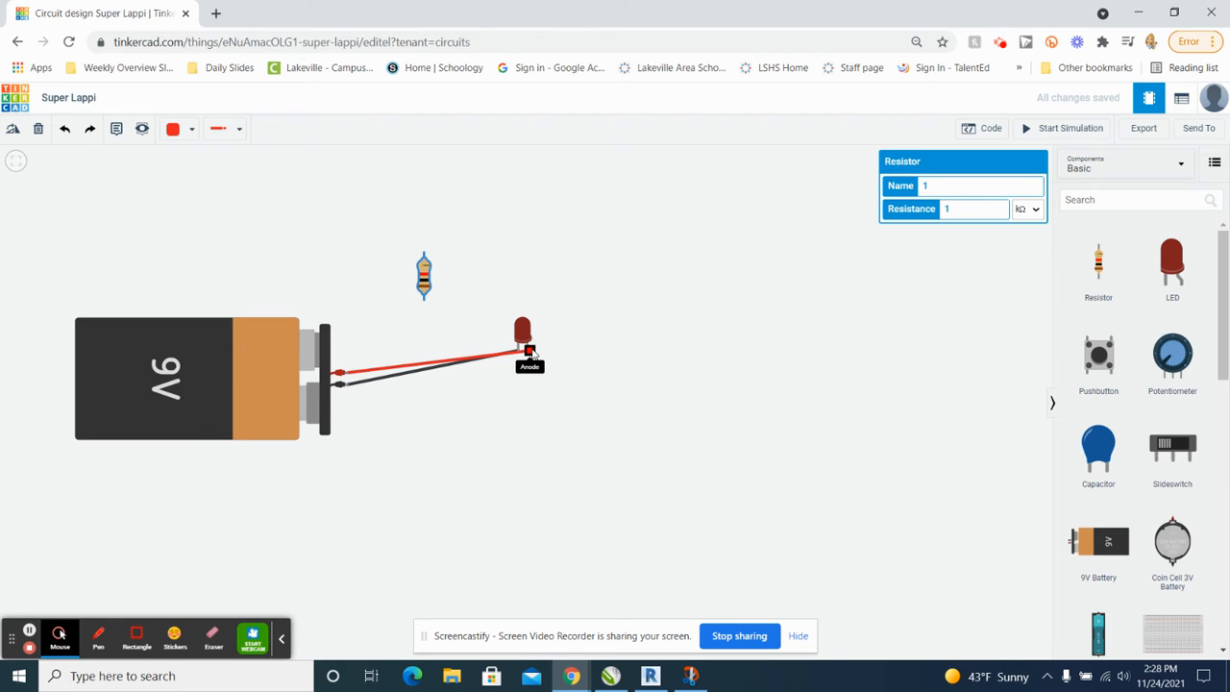
- Replace the direct red wire with red wires from the battery's positive terminal through the resistor to the LED's anode
drag(528, 351, 577, 376)
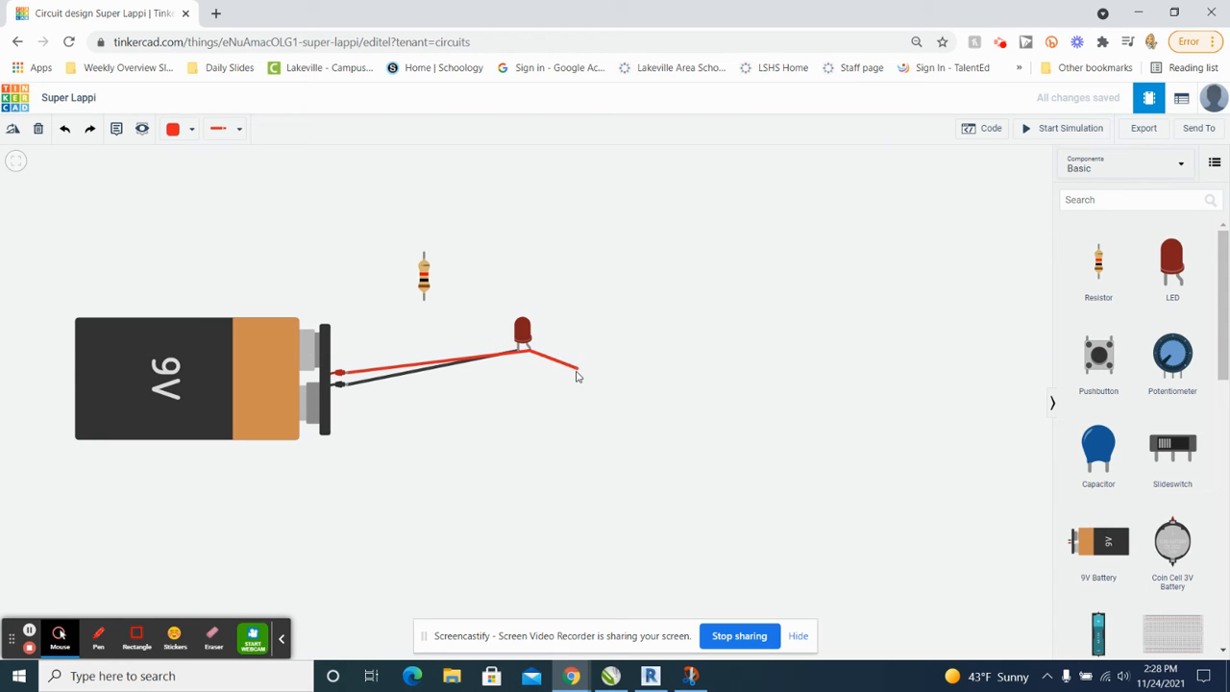
key(Escape)
click(411, 366)
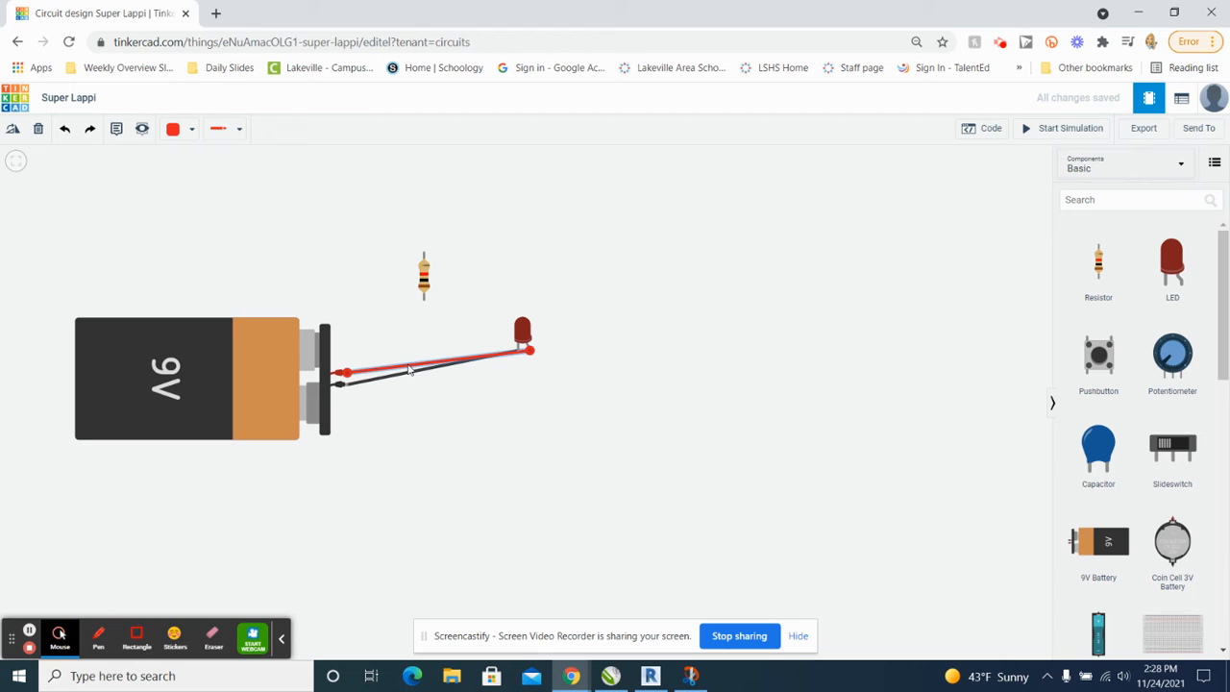
key(Delete)
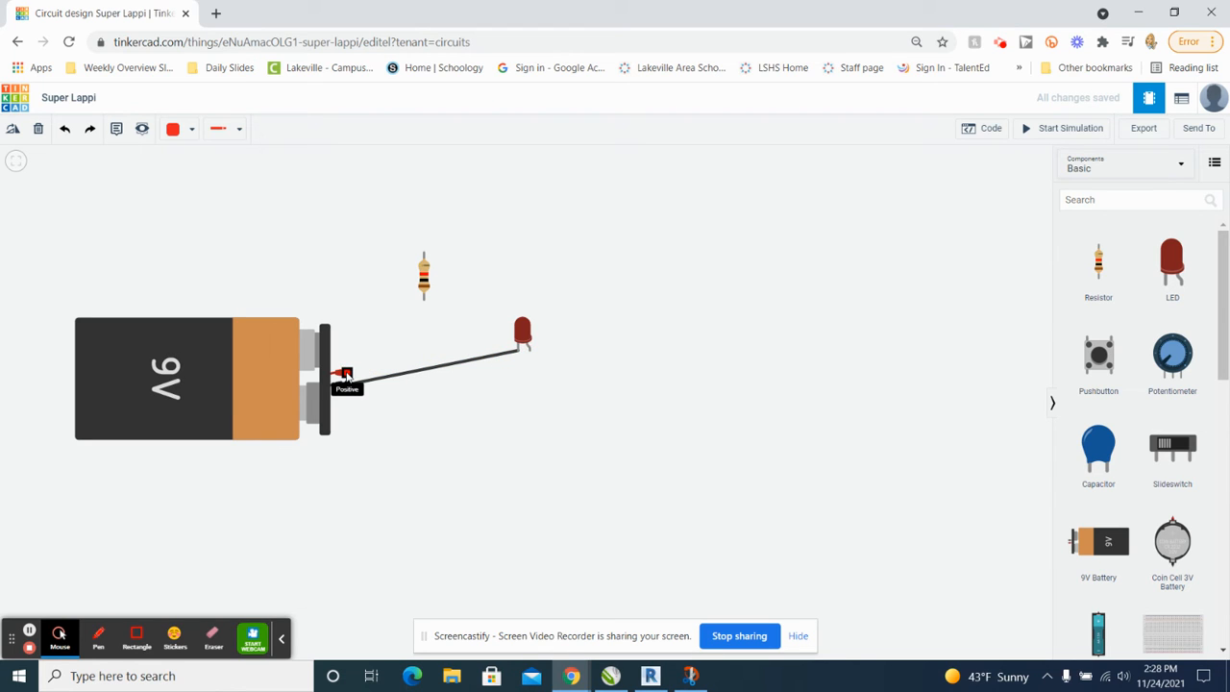
mouse_move(346, 375)
mouse_down()
mouse_move(393, 281)
mouse_move(424, 254)
mouse_up()
drag(424, 301, 529, 354)
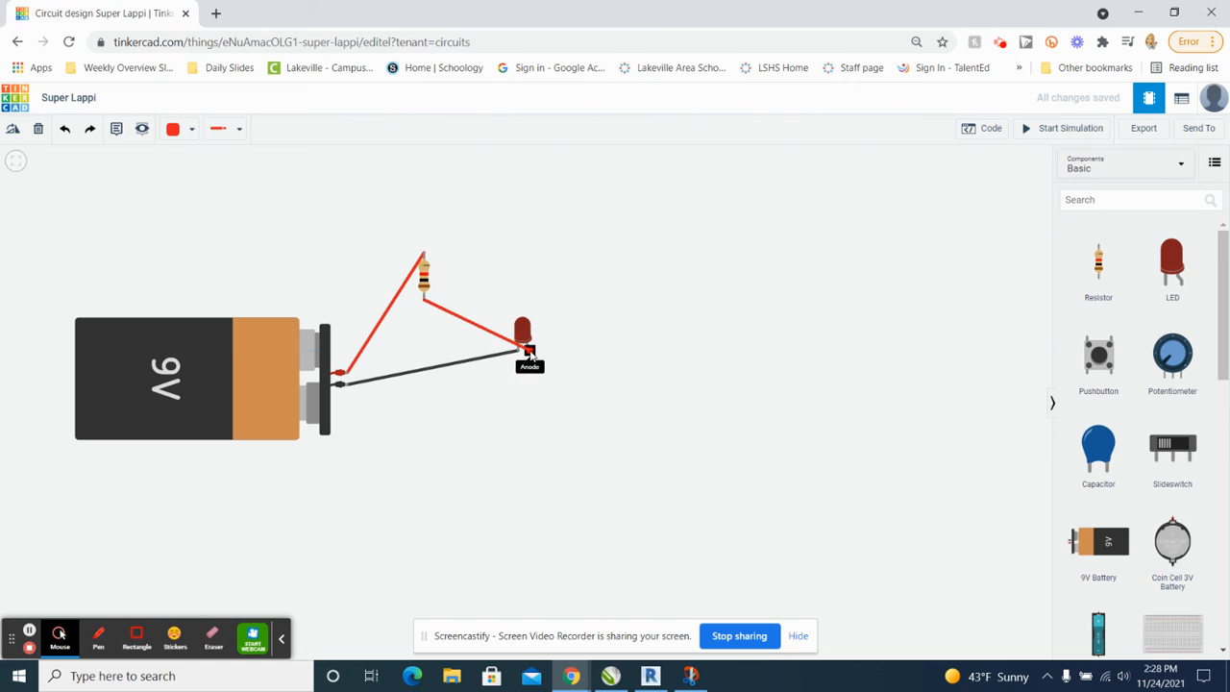
- Start the simulation with the resistor selected and change its resistance unit to Ω
click(428, 267)
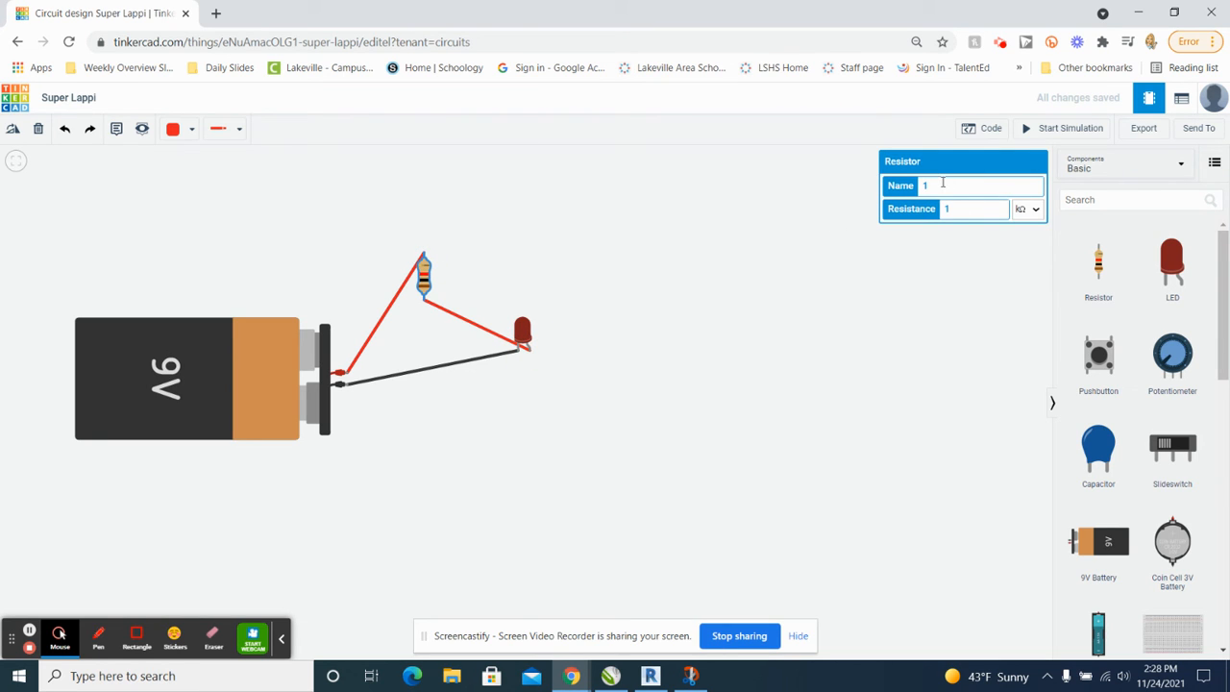
click(1057, 130)
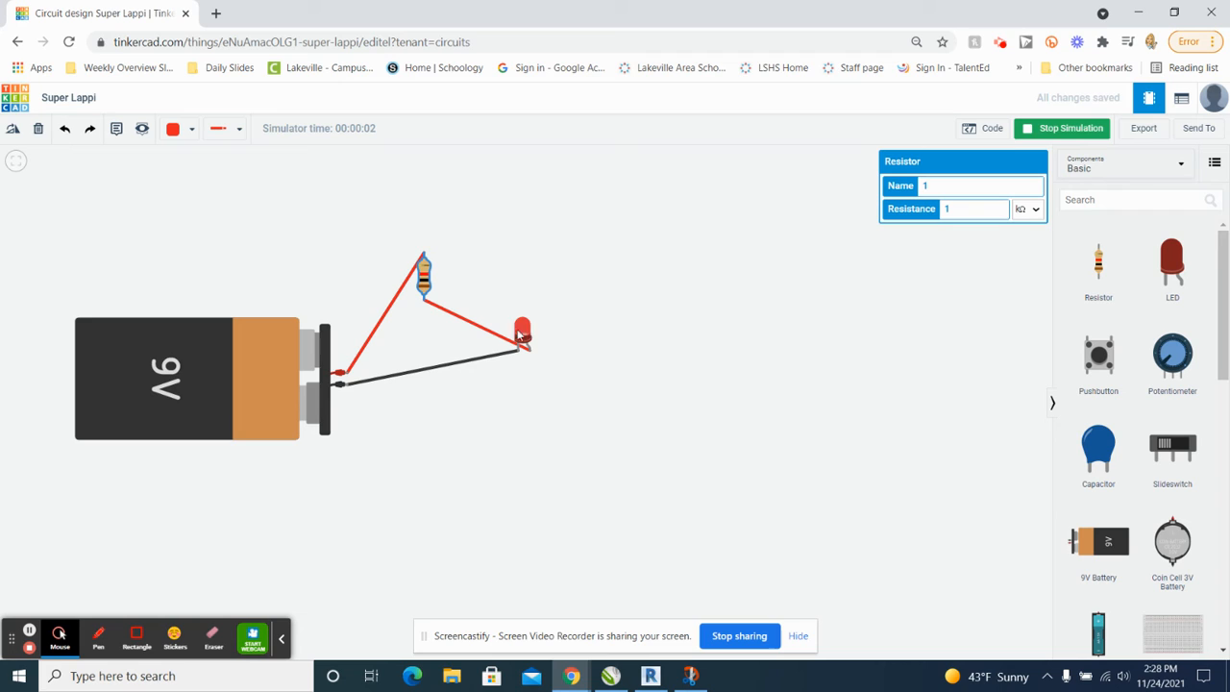
click(1036, 211)
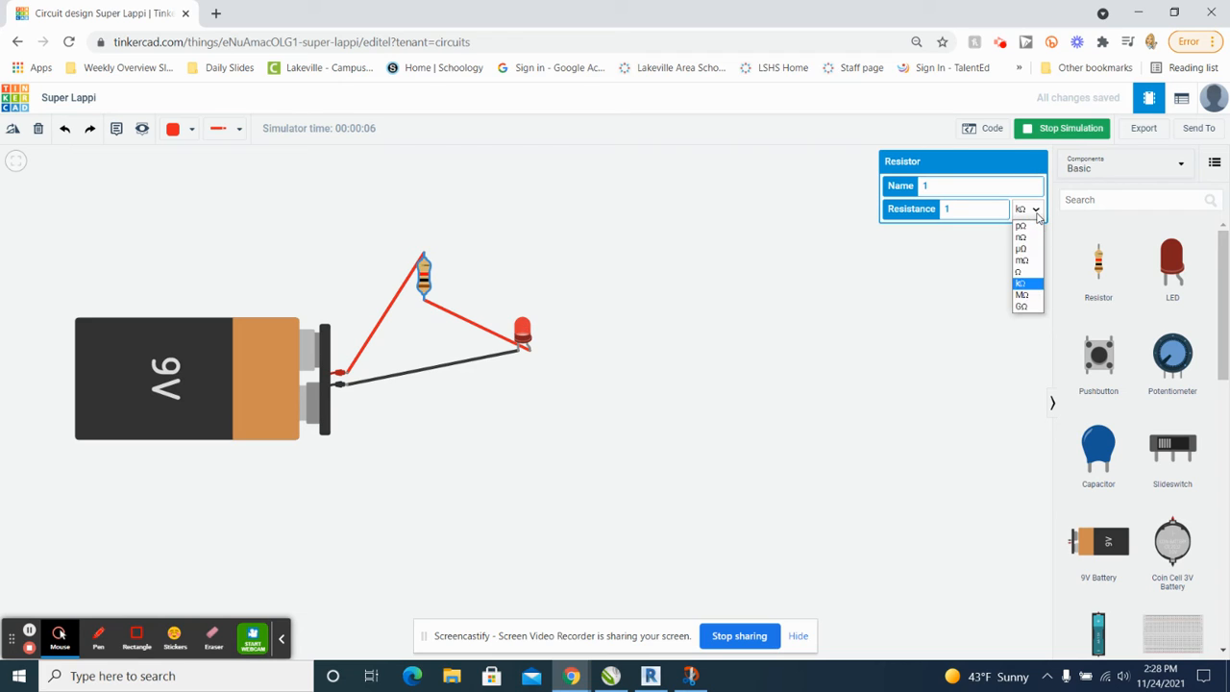
click(1034, 275)
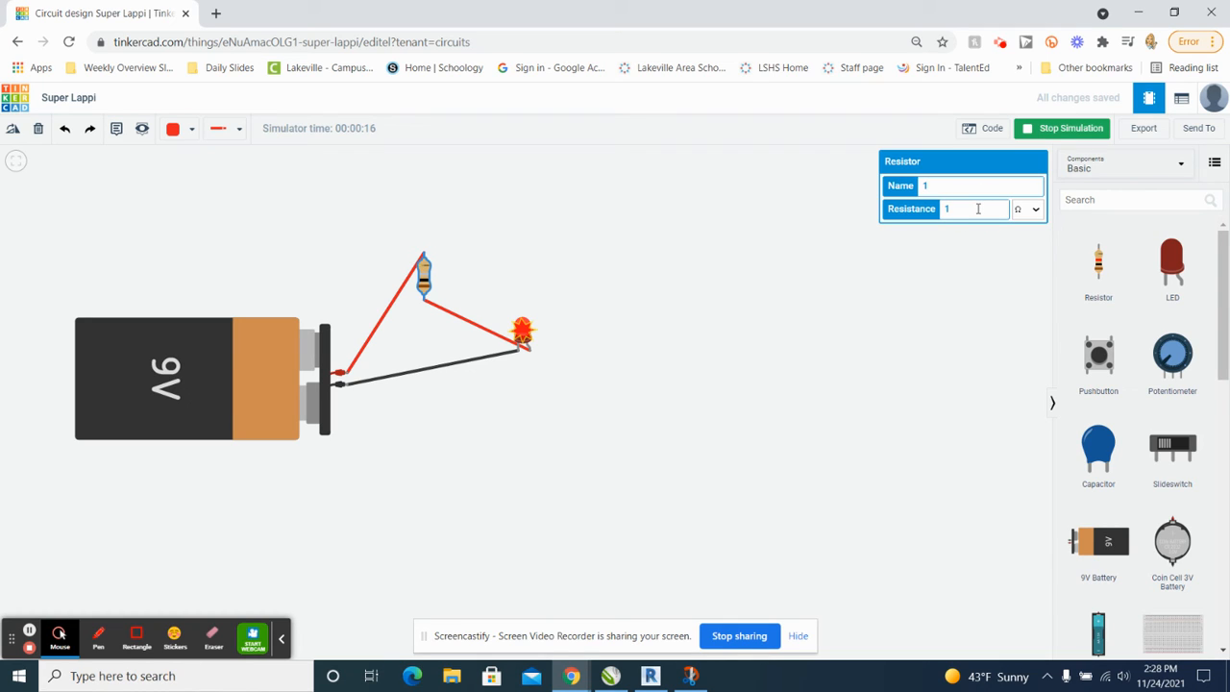
- Try a resistance of 100 Ω, check the warning on the LED, and increase the value to 1000 Ω
click(977, 209)
text(00)
mouse_move(537, 317)
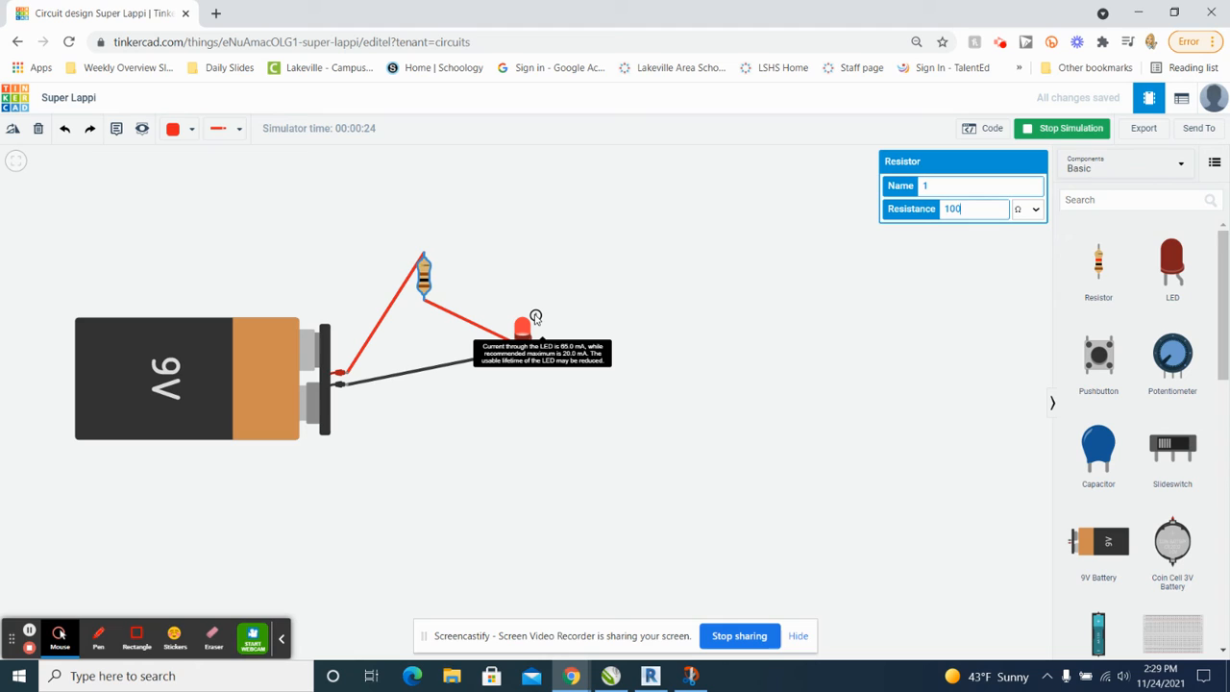
text(0)
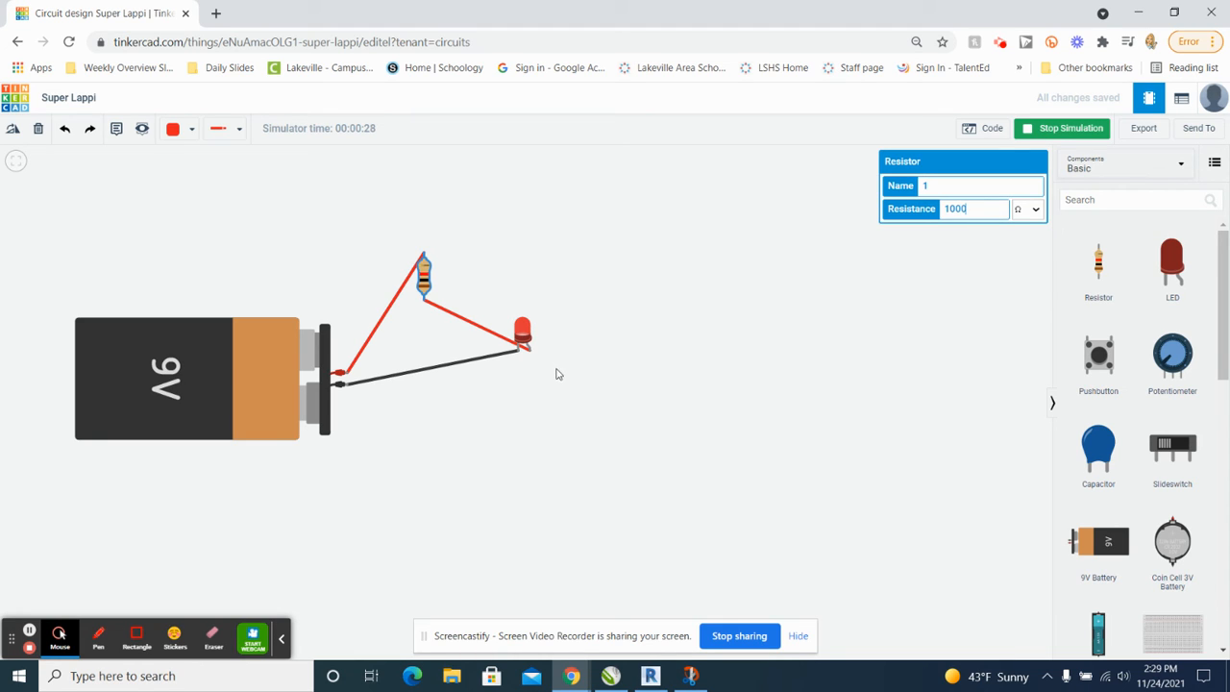
- Try a resistance of 300 Ω on the resistor and replace it with another value in the hundreds of ohms
key(BackSpace)
key(BackSpace)
key(BackSpace)
key(BackSpace)
key(Return)
key(BackSpace)
key(BackSpace)
text(300)
key(BackSpace)
key(BackSpace)
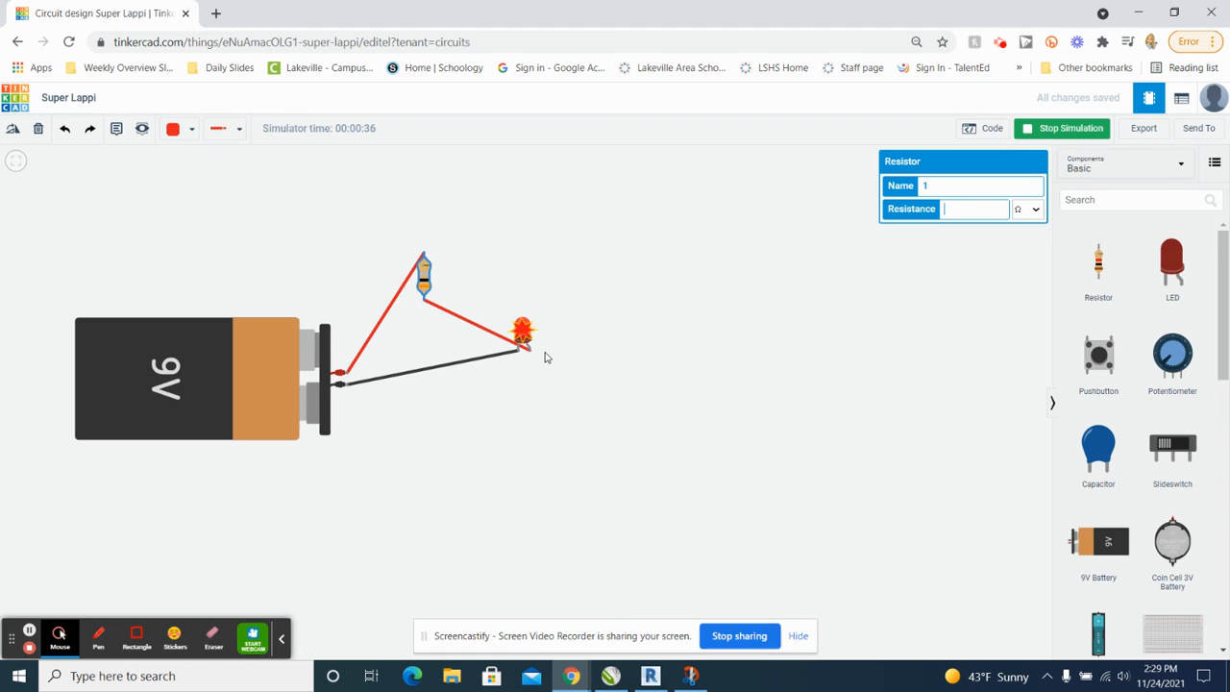
text(00)
- Try another colour for the LED and set it to Orange
click(522, 334)
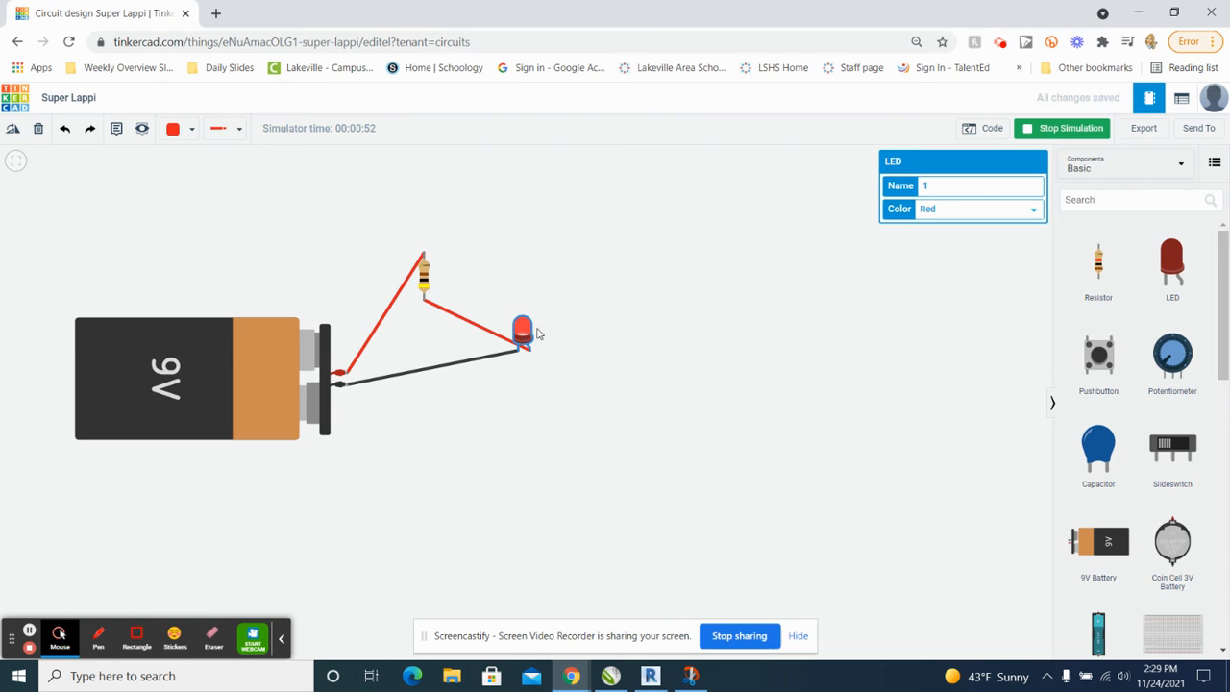
click(938, 211)
click(941, 226)
click(937, 214)
click(935, 255)
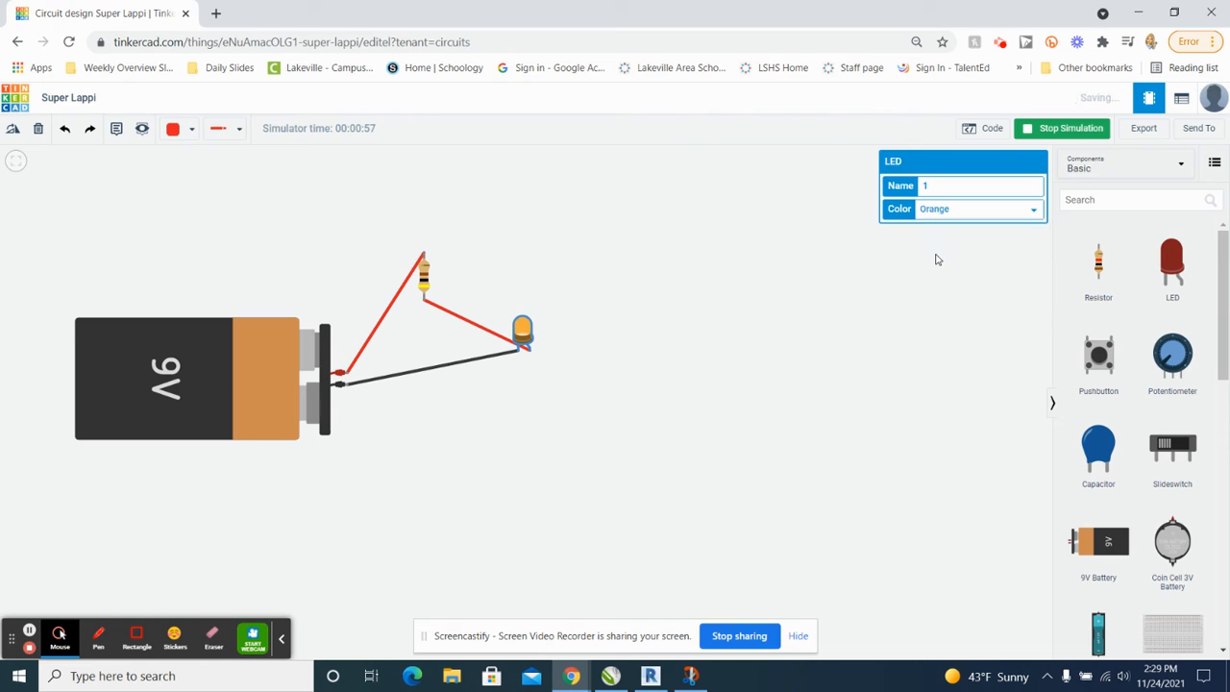
- Deselect the LED, then stop and restart the simulation of the circuit
click(868, 305)
click(1047, 131)
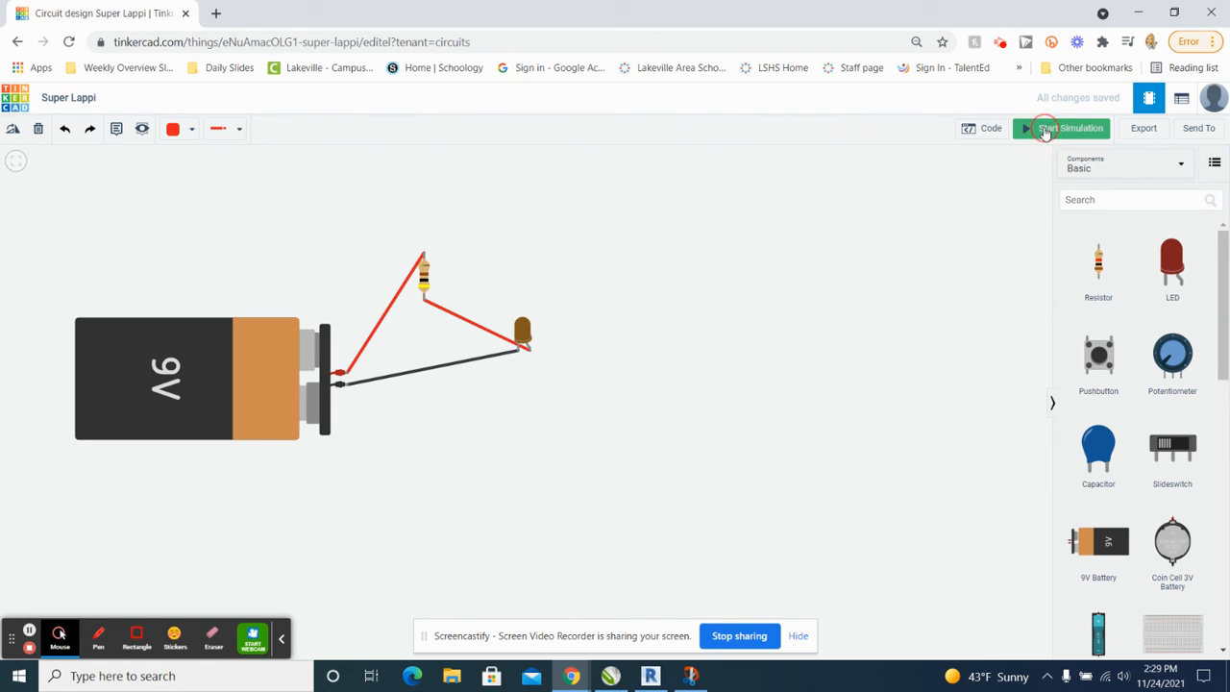
click(1044, 127)
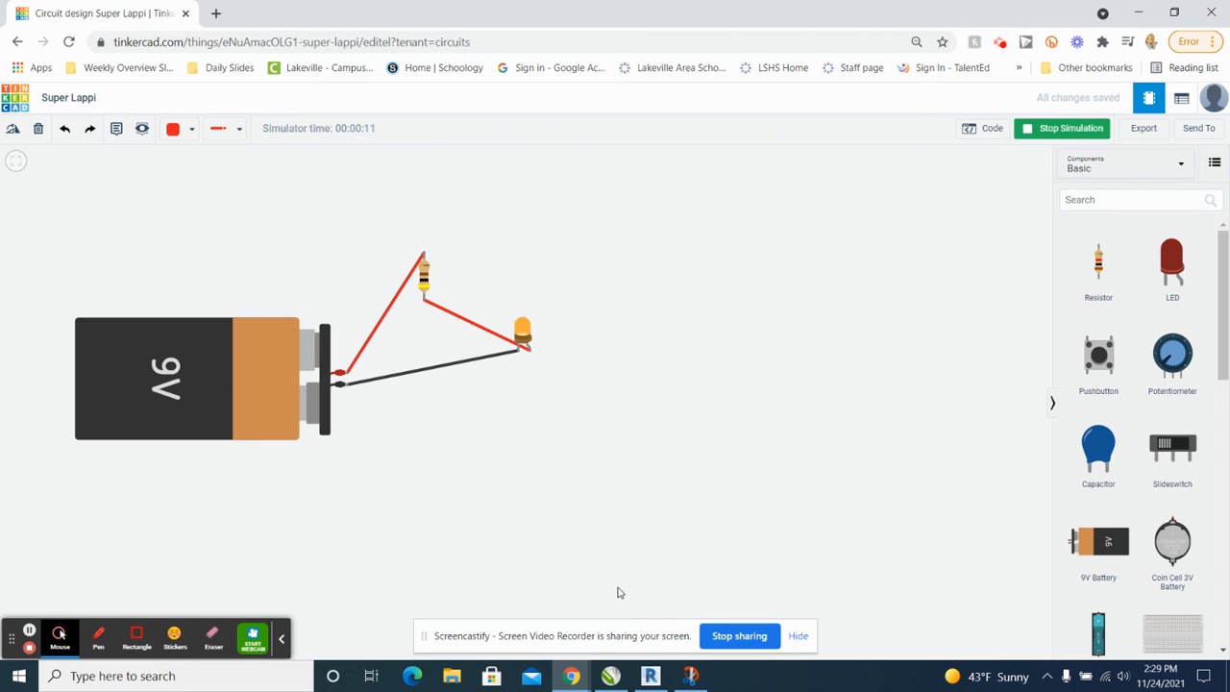
click(691, 676)
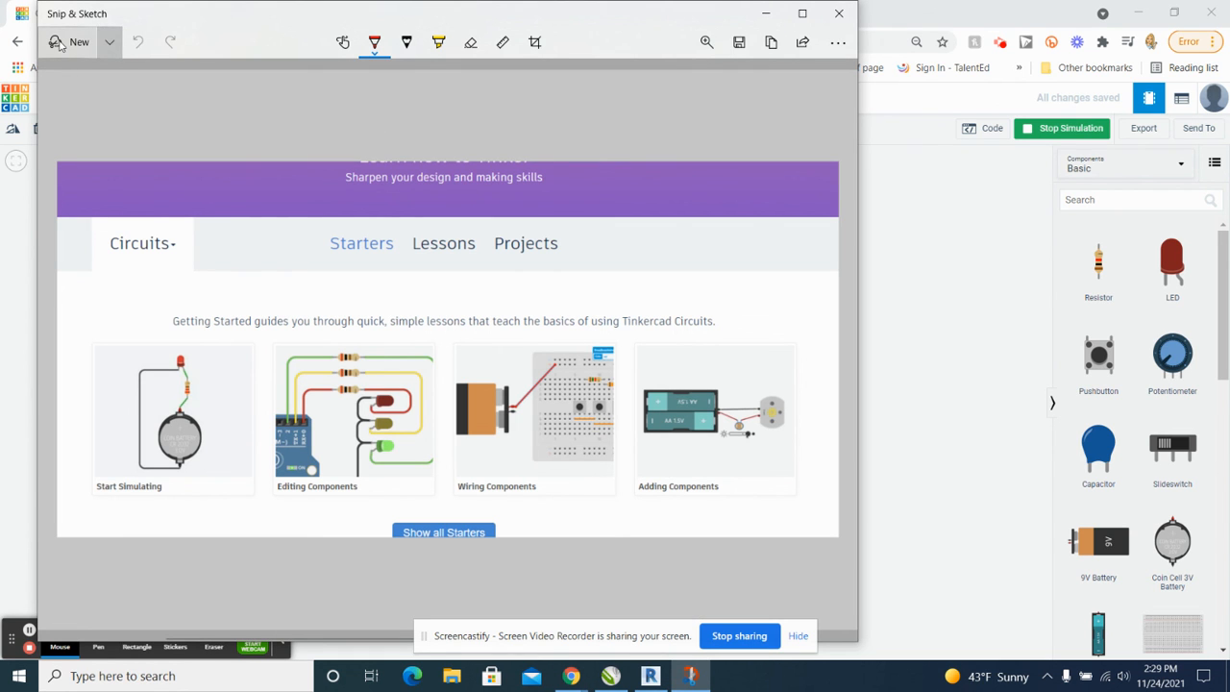
click(839, 14)
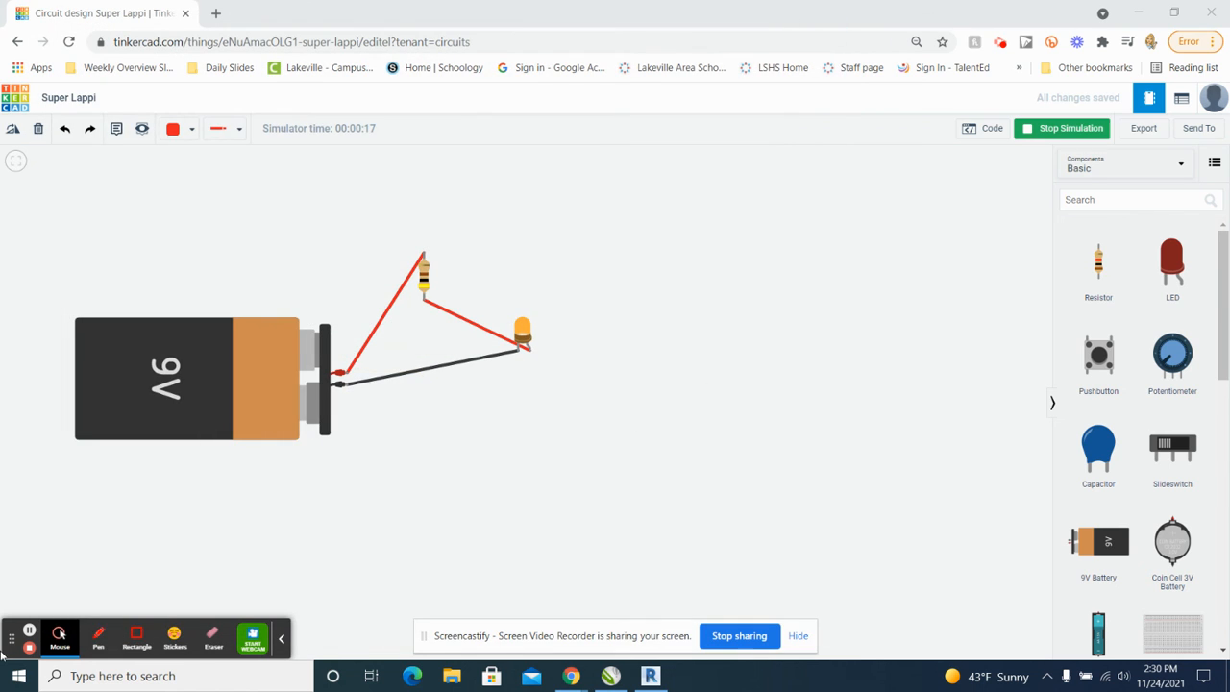
click(93, 677)
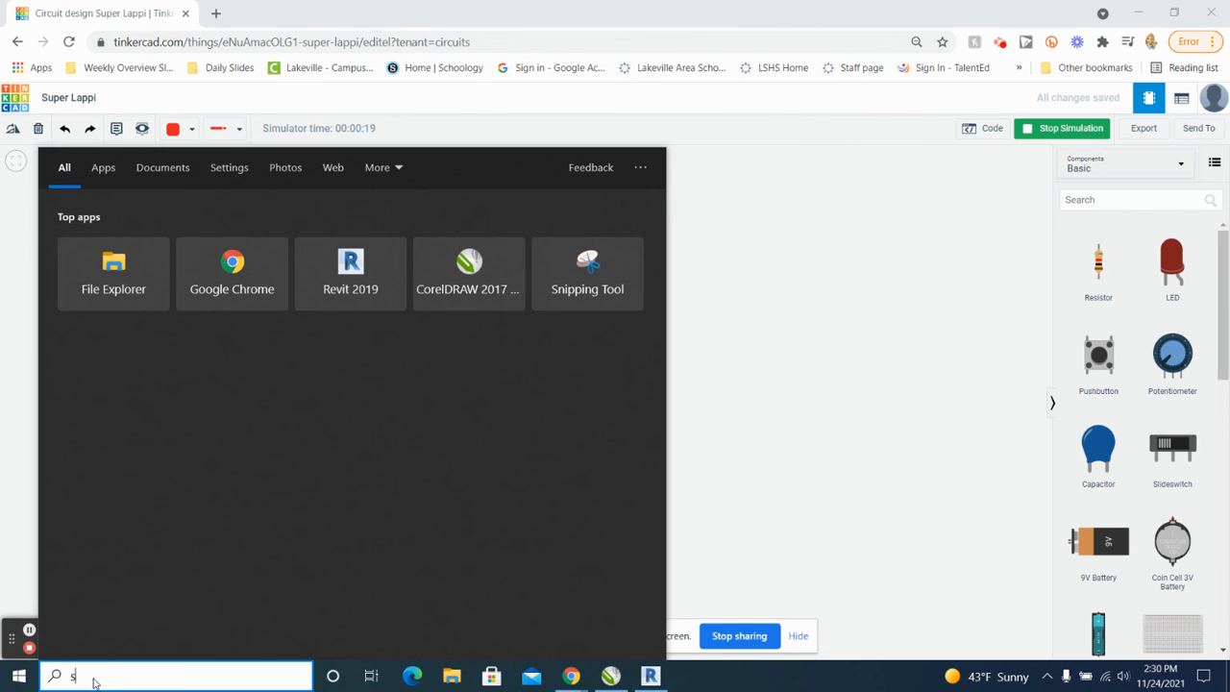
text(snip)
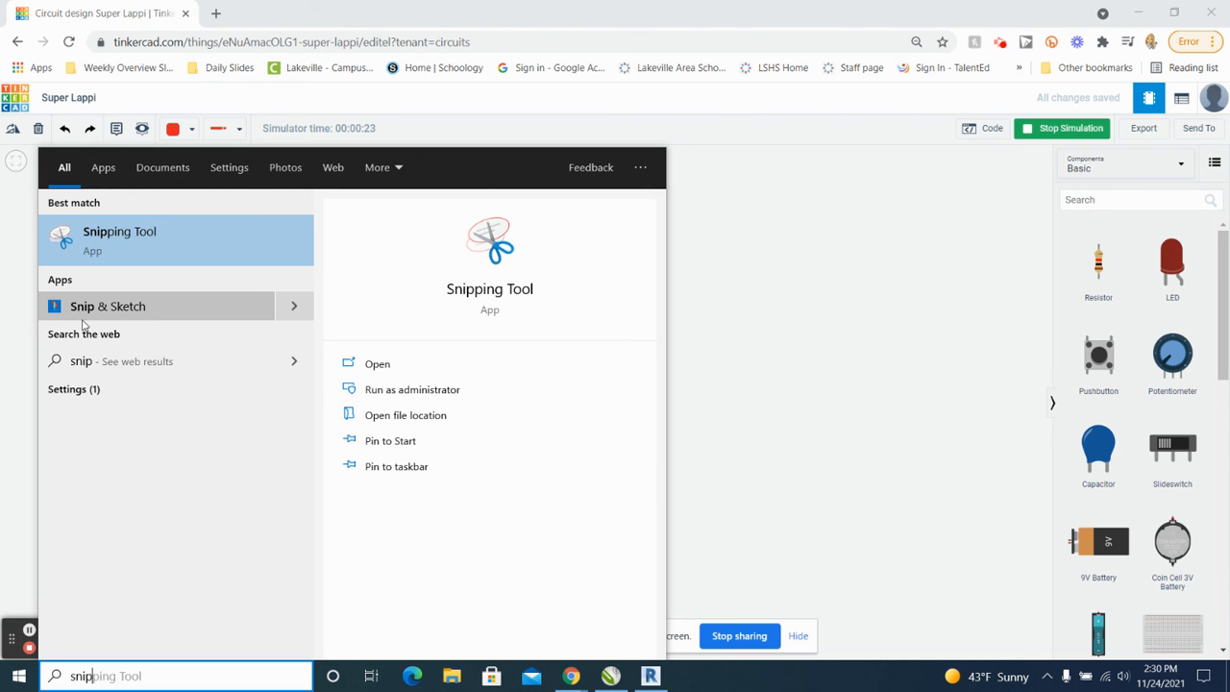
click(122, 242)
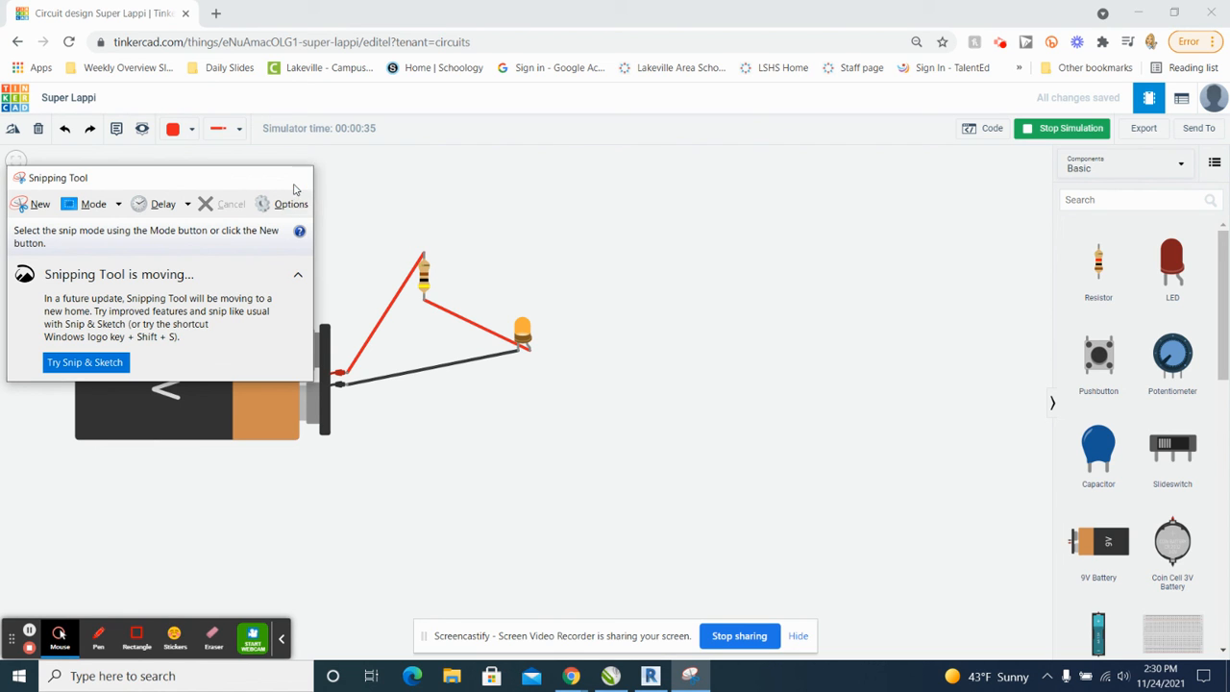
click(294, 179)
- Switch to Snip & Sketch and capture a rectangular snip of the whole circuit with battery, resistor and lit LED
click(91, 674)
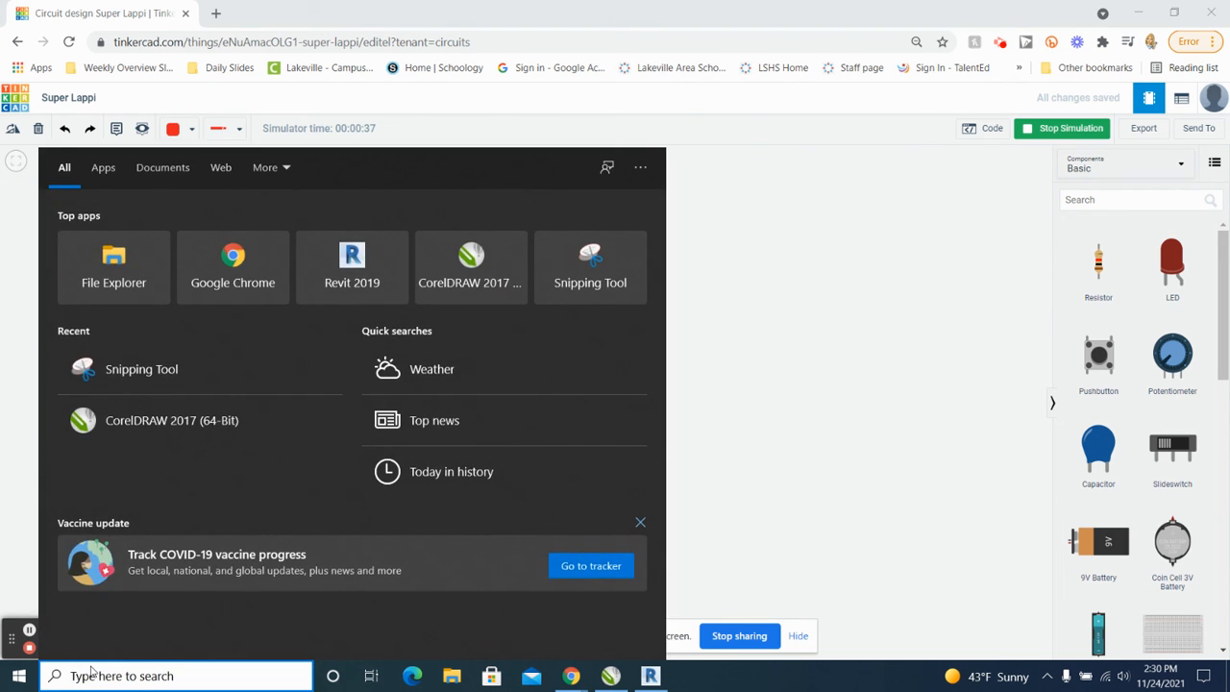
text(sni)
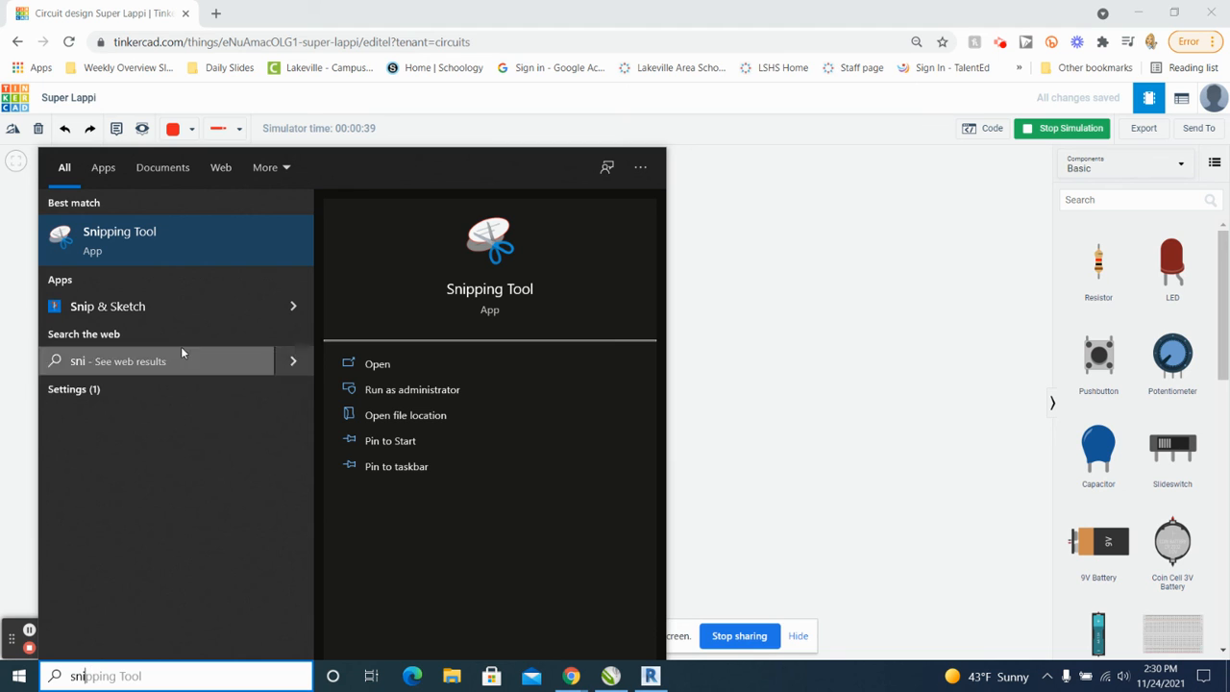
click(168, 309)
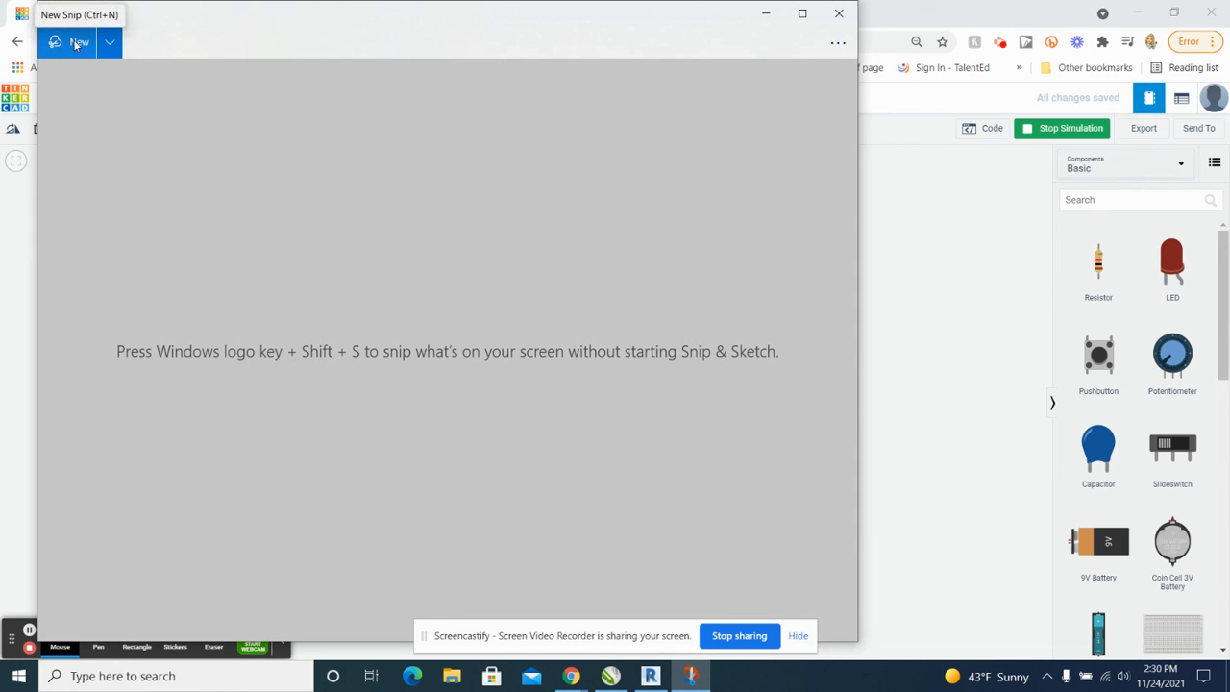
click(77, 42)
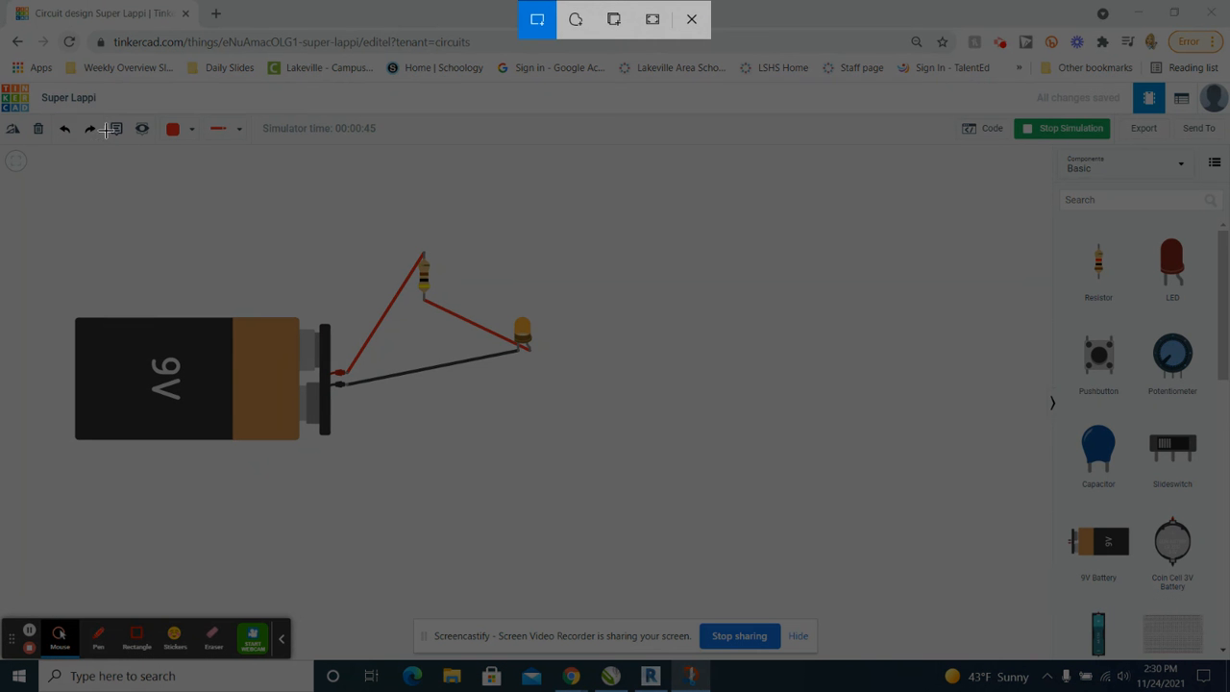
mouse_move(46, 186)
mouse_down()
mouse_move(134, 266)
mouse_move(626, 489)
mouse_move(645, 516)
mouse_up()
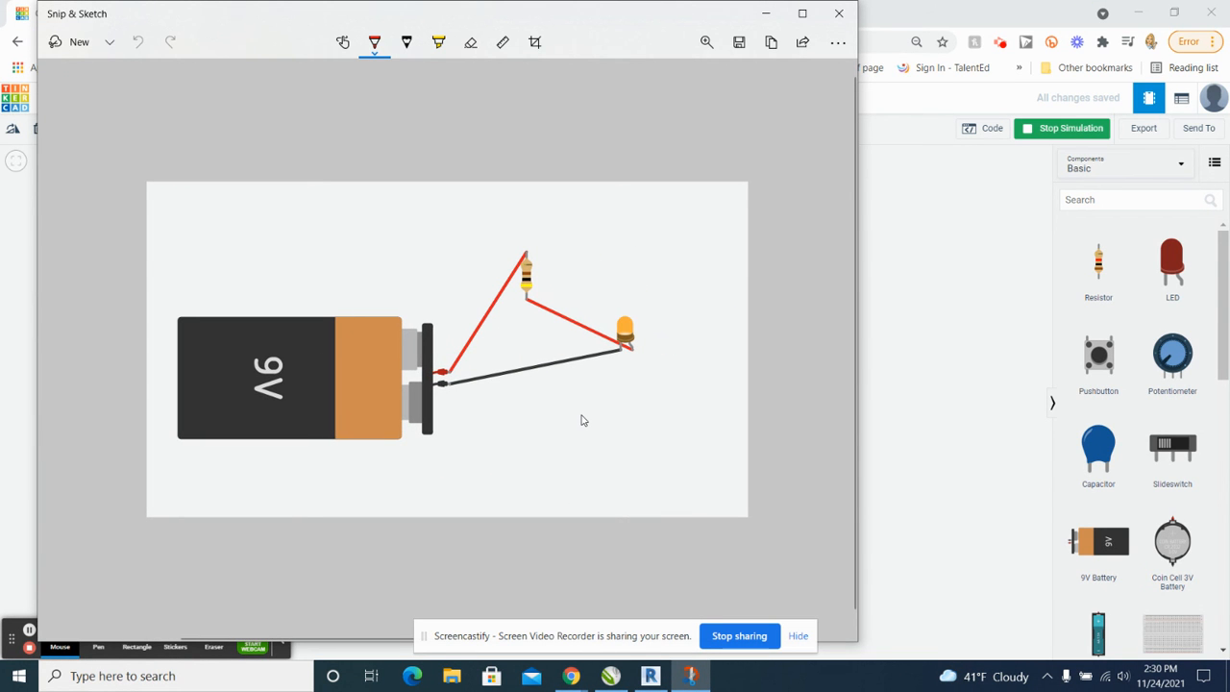
- Save the snip as a PNG named "circuit 1" in the Pictures folder
click(739, 44)
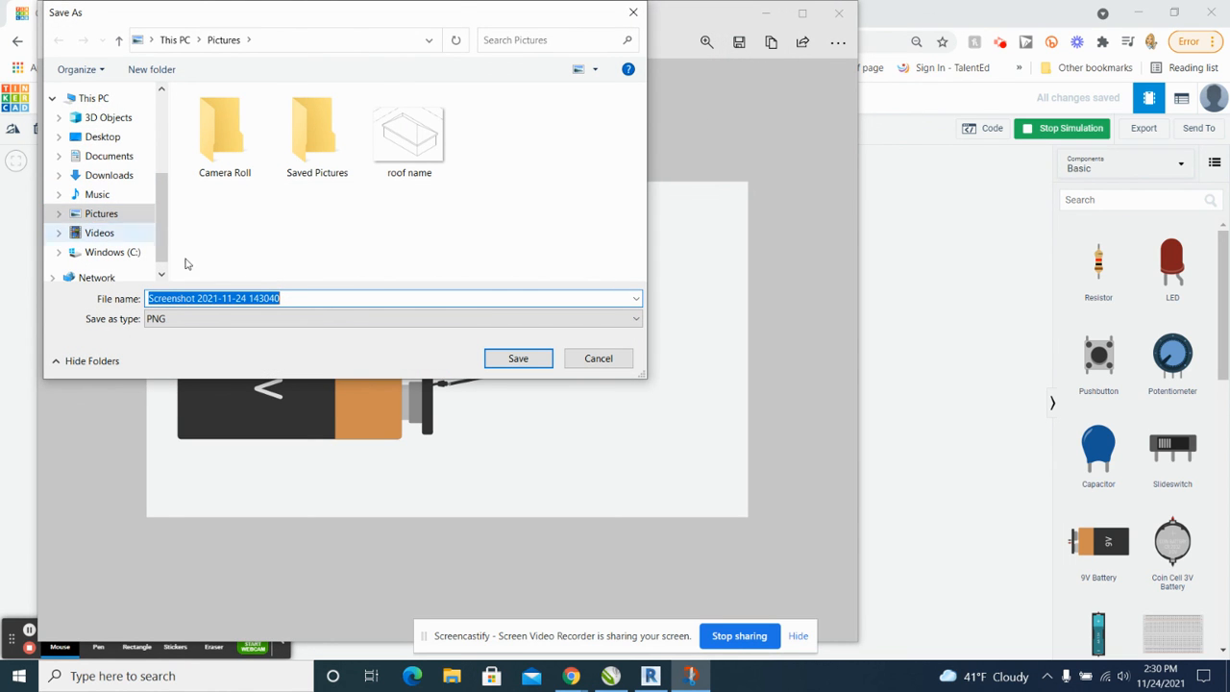
text(circuit 1)
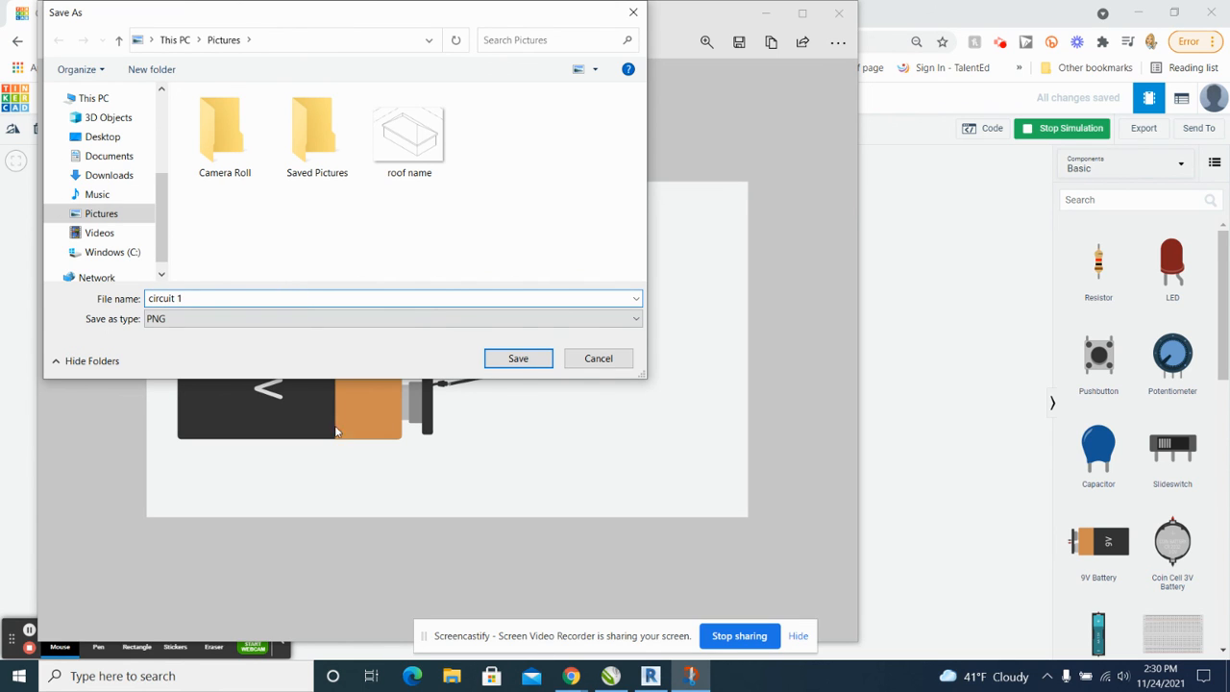
click(518, 361)
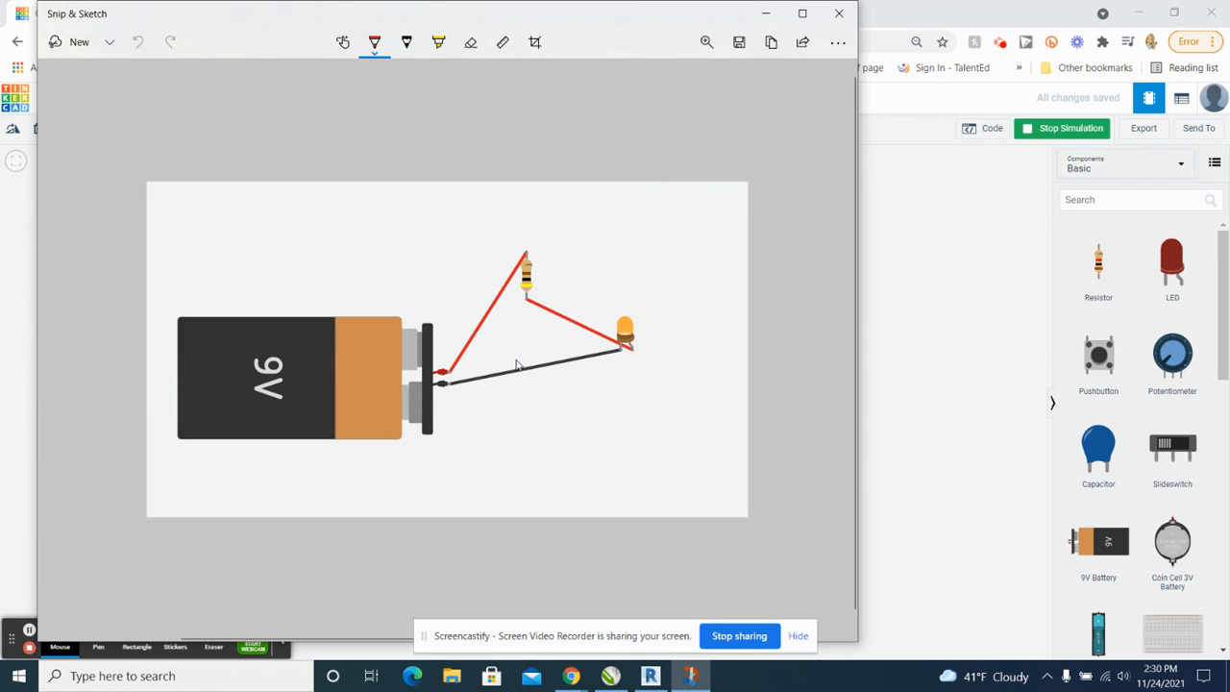